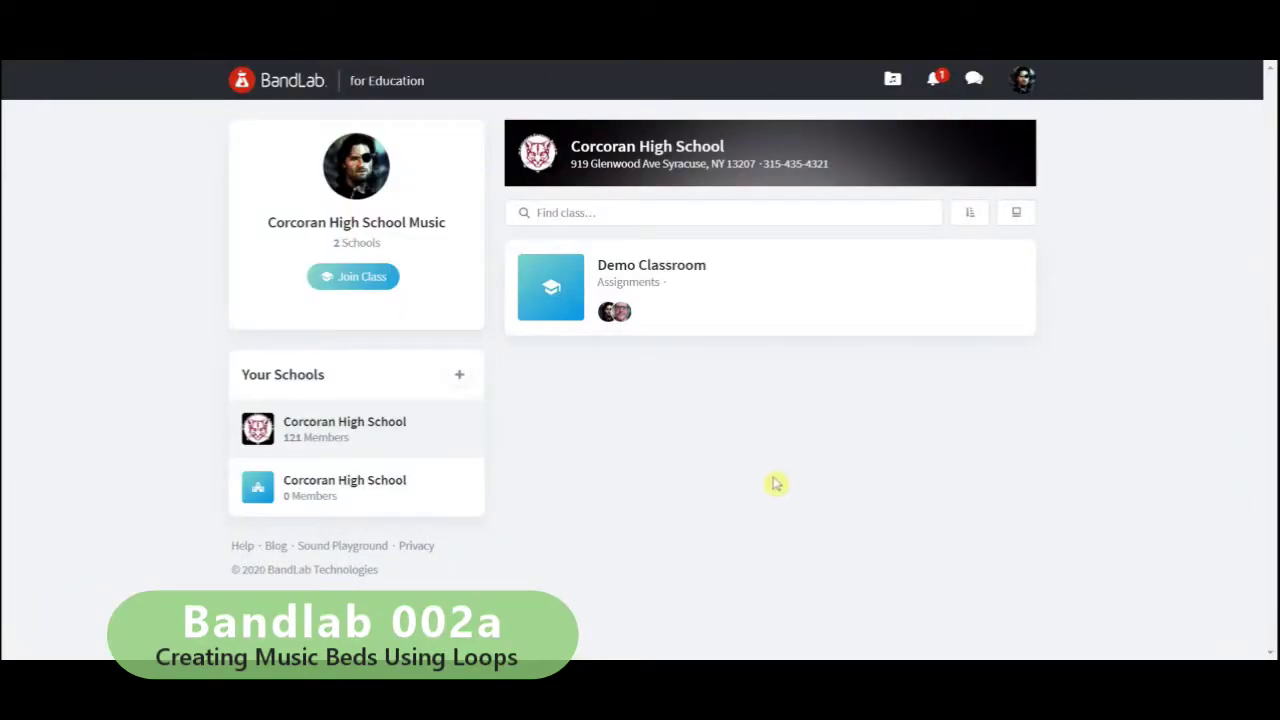
- Open the Demo Classroom and start the '4 Slice and Dice Audio' assignment as the teacher's assignment
left_click(563, 313)
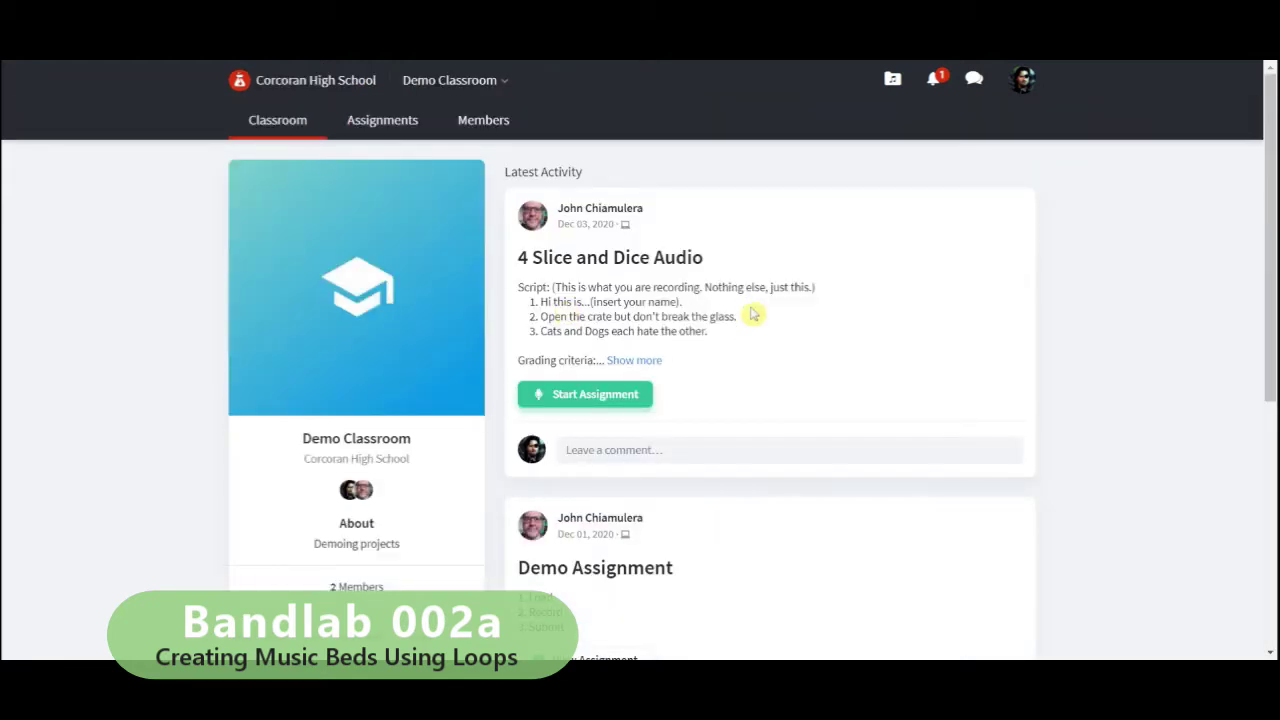
left_click(621, 395)
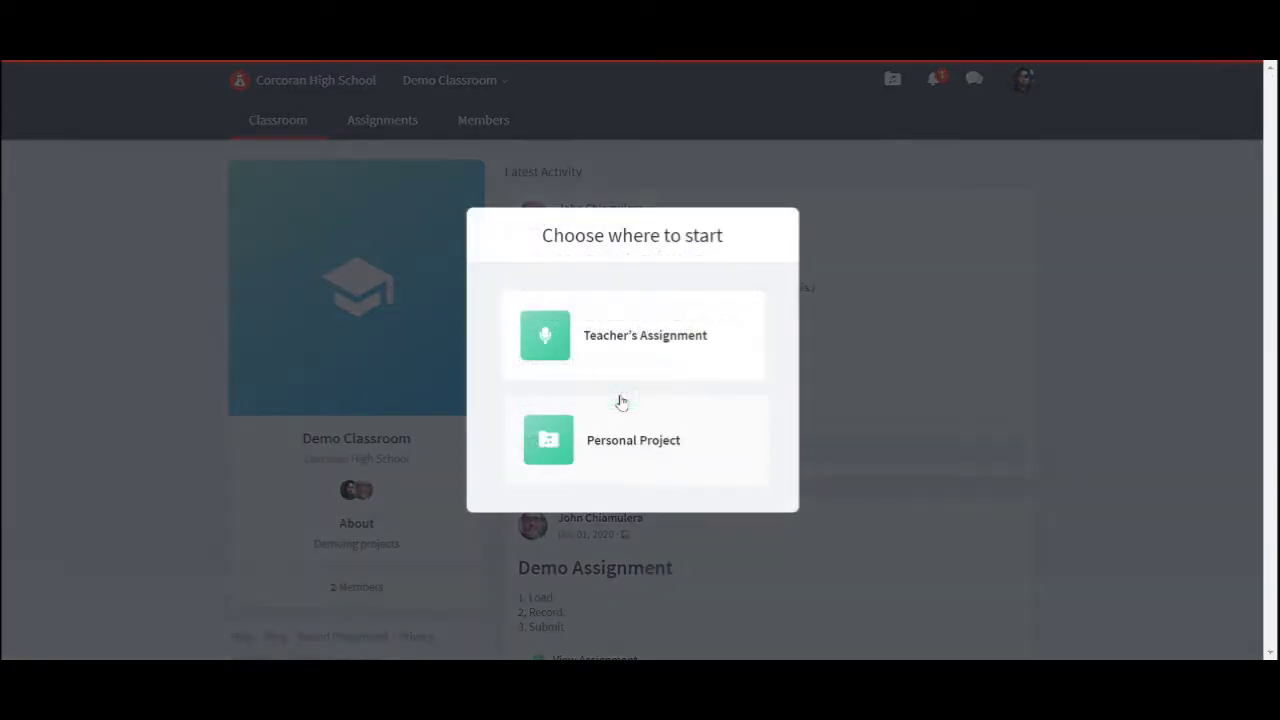
left_click(731, 349)
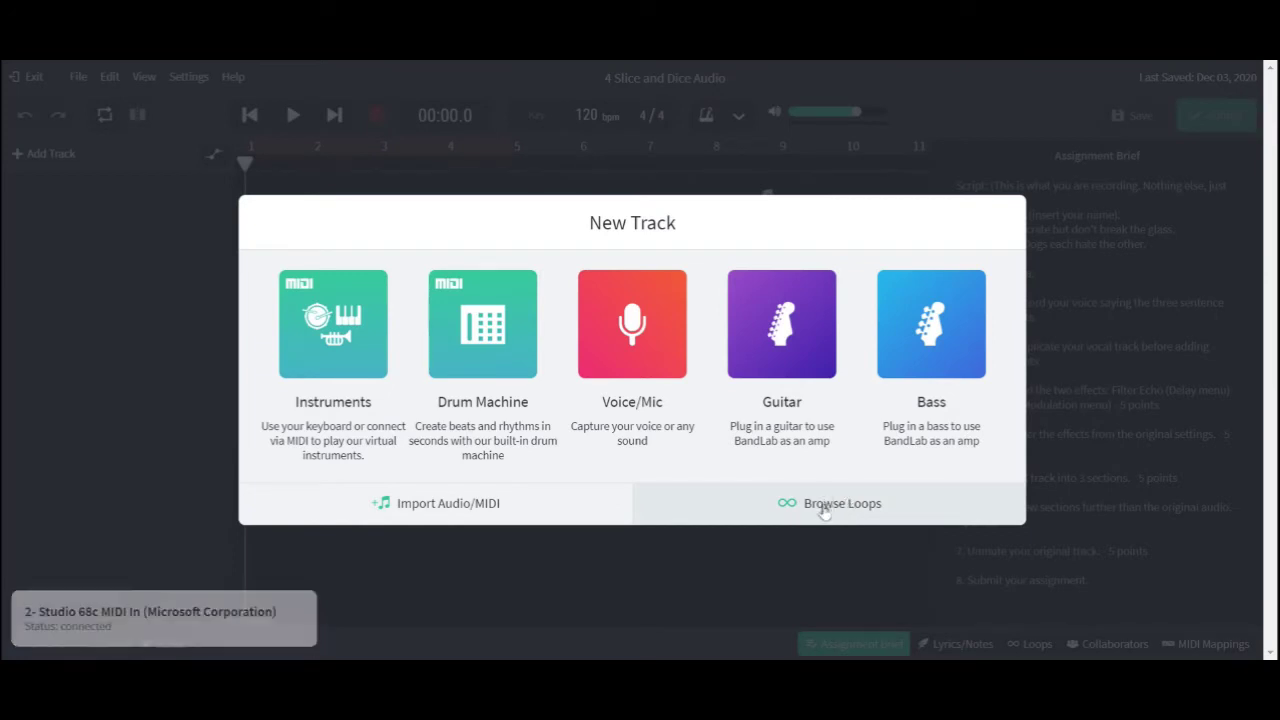
- Browse the loop library for a new track and scroll through the loop packs to Drill
left_click(824, 508)
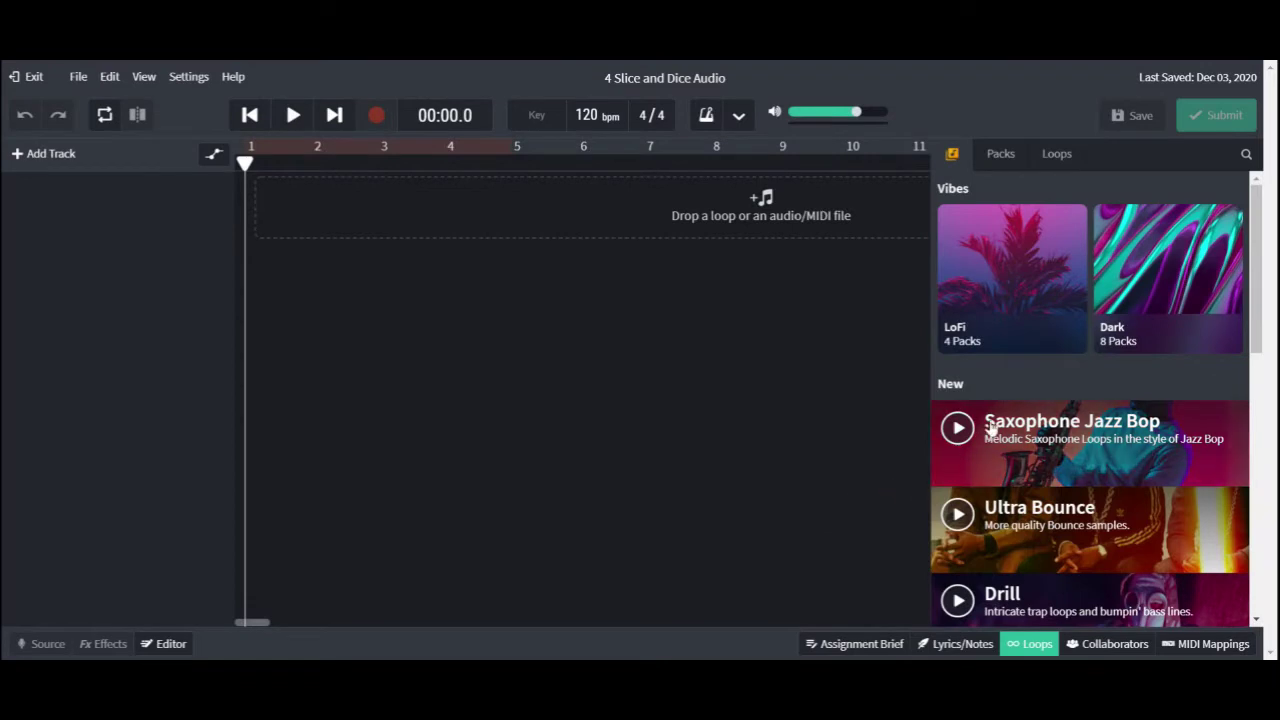
scroll(993, 428, "down", 1)
scroll(993, 428, "down", 1)
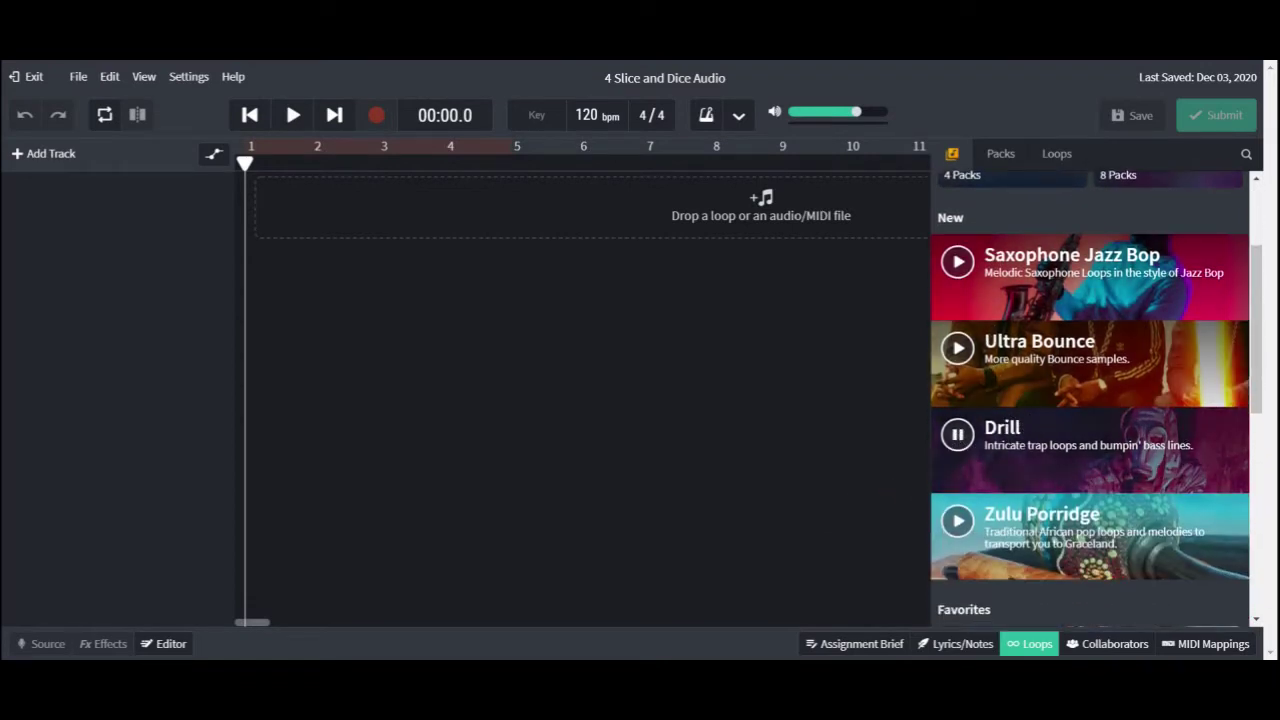
- Open the Drill loop pack and filter its instruments to Beats
left_click(1076, 469)
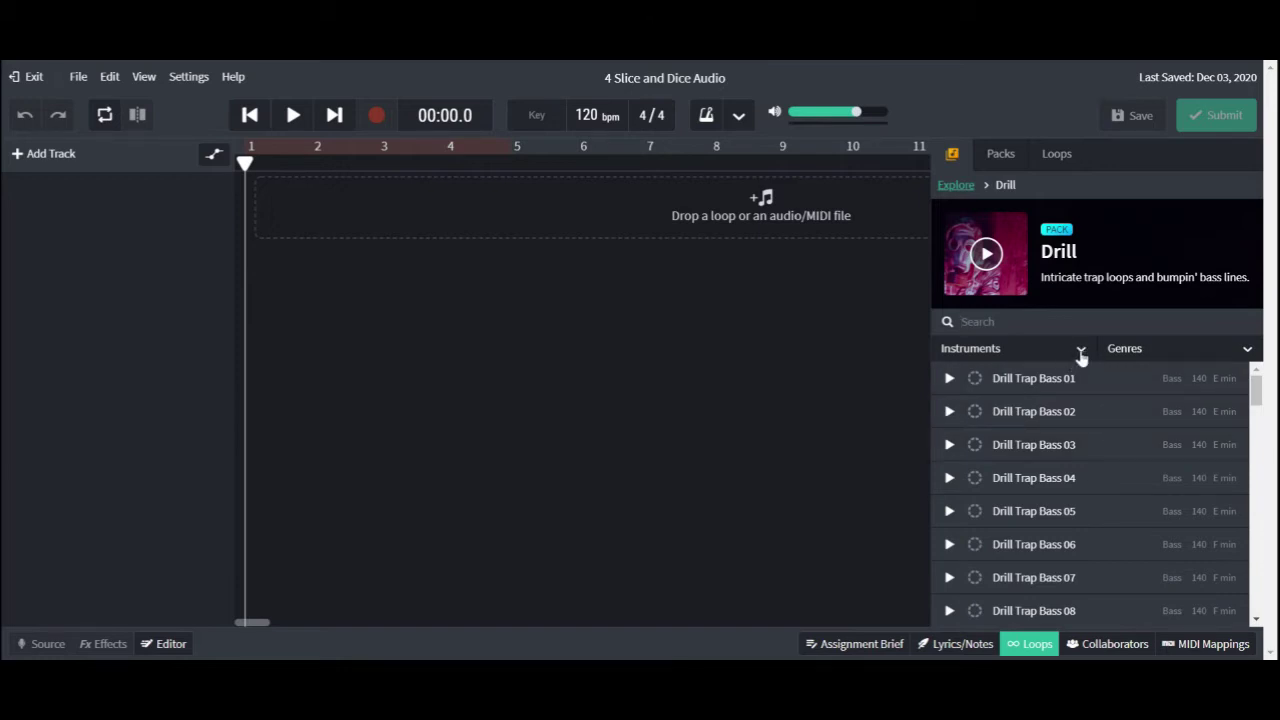
left_click(1081, 352)
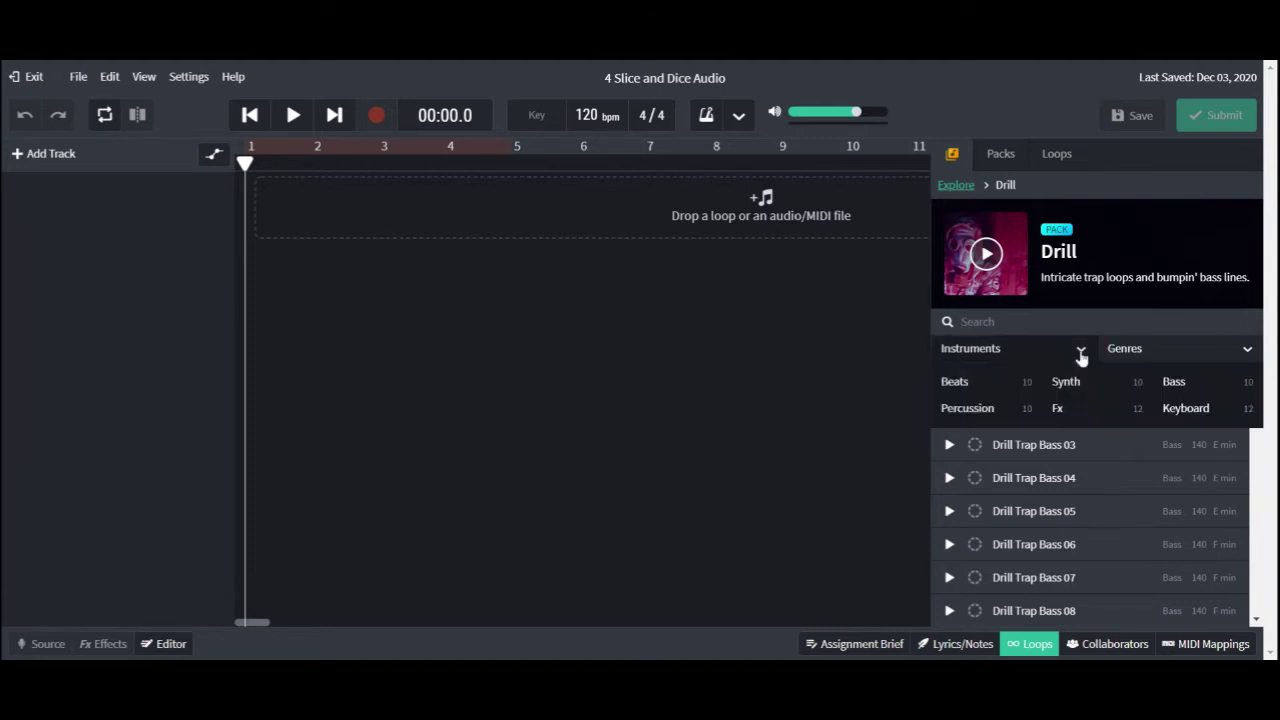
left_click(956, 382)
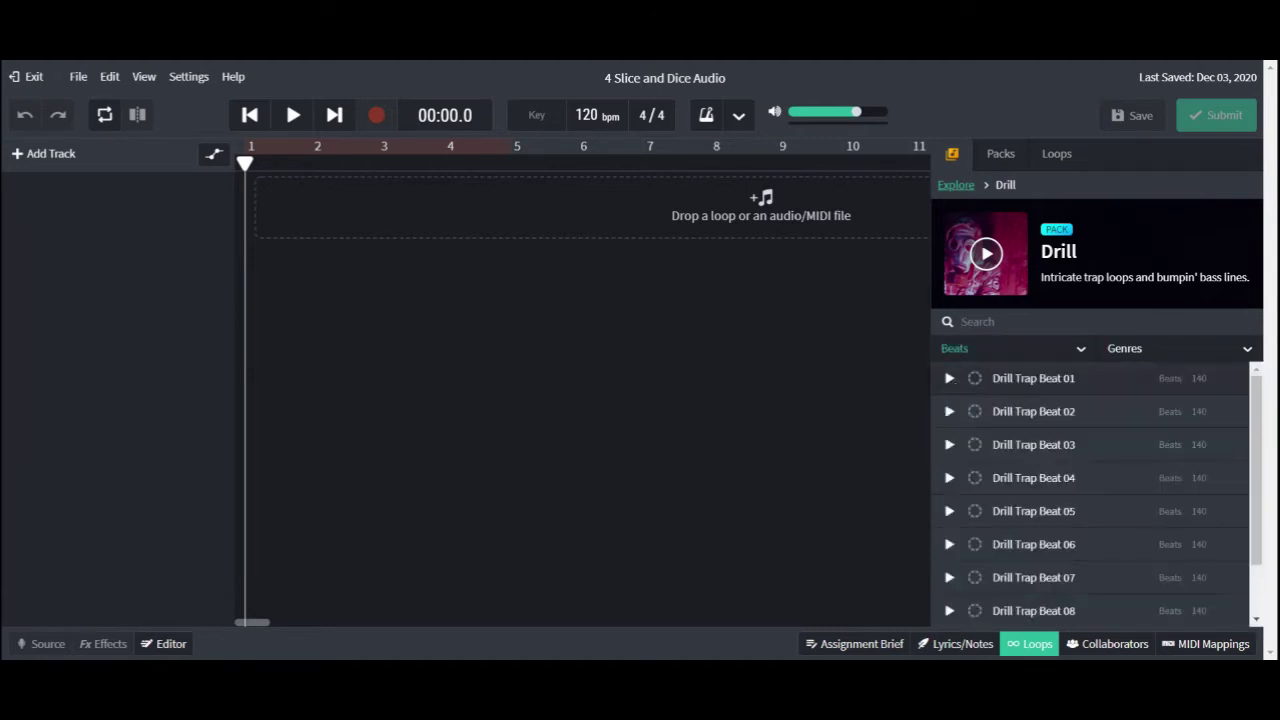
- Audition Drill Trap Beats 01, 02, 04 and 05, then add Beat 05 at bar 1
left_click(949, 379)
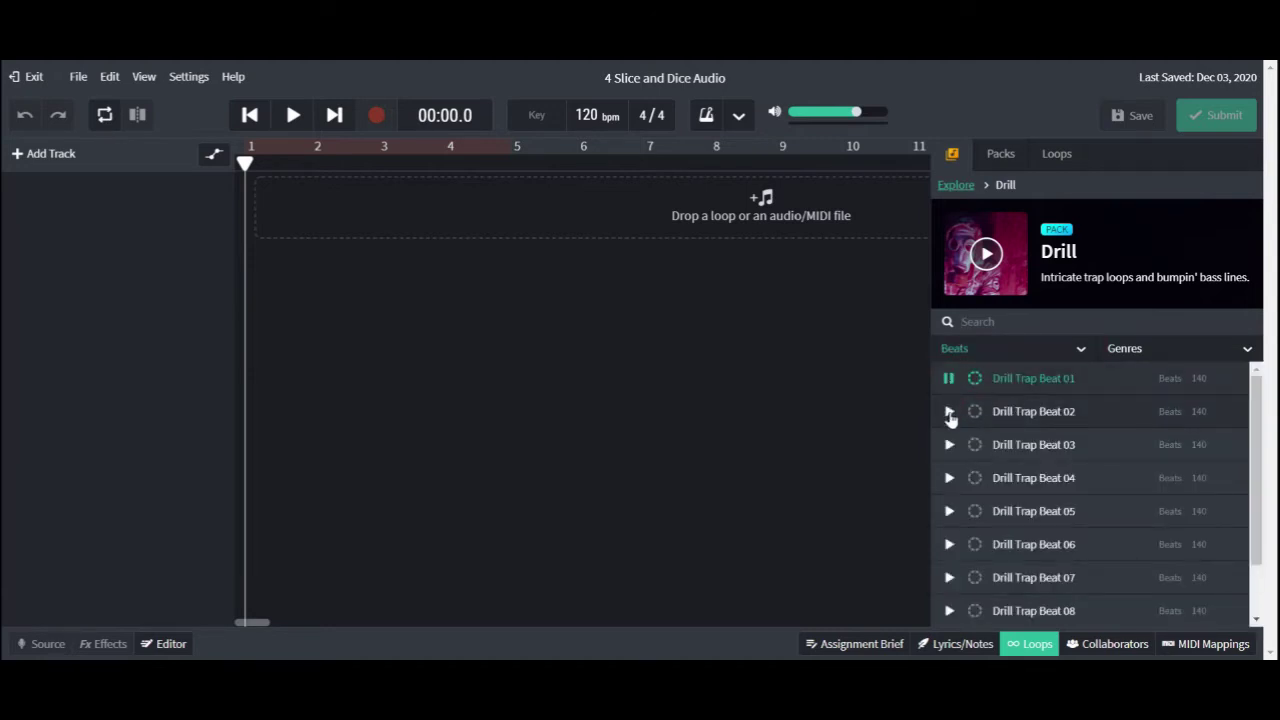
left_click(949, 415)
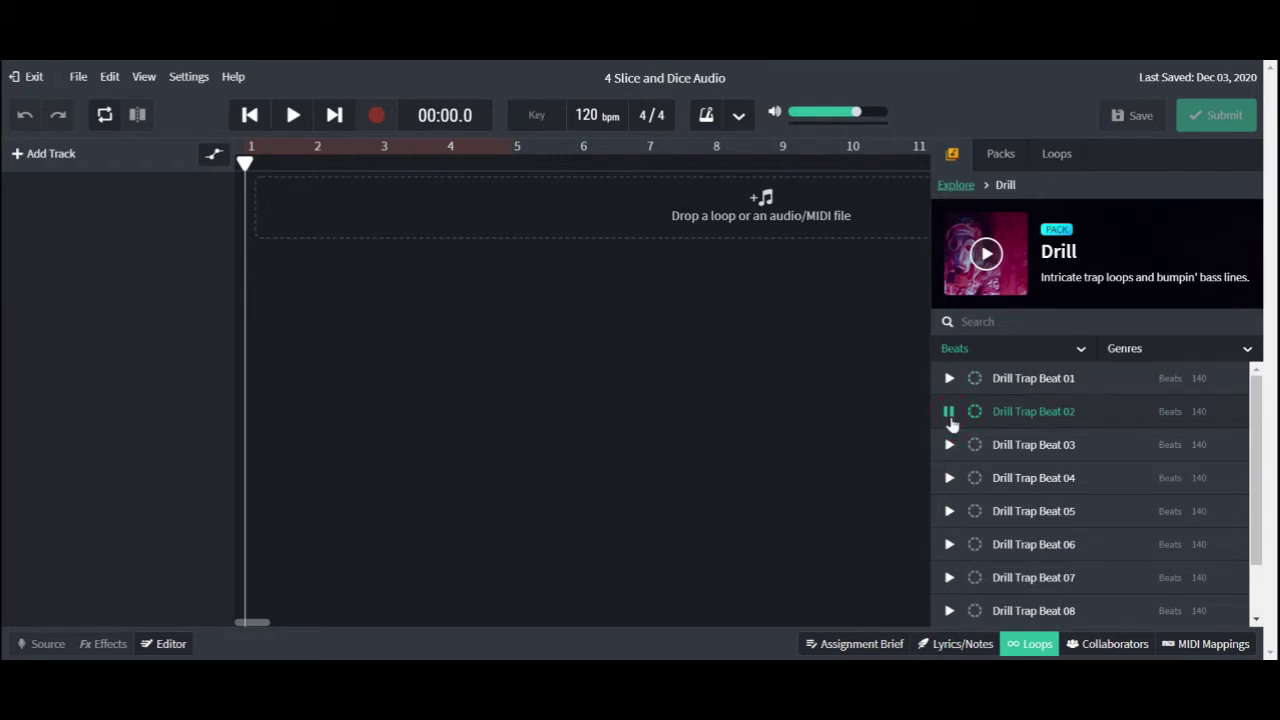
left_click(951, 480)
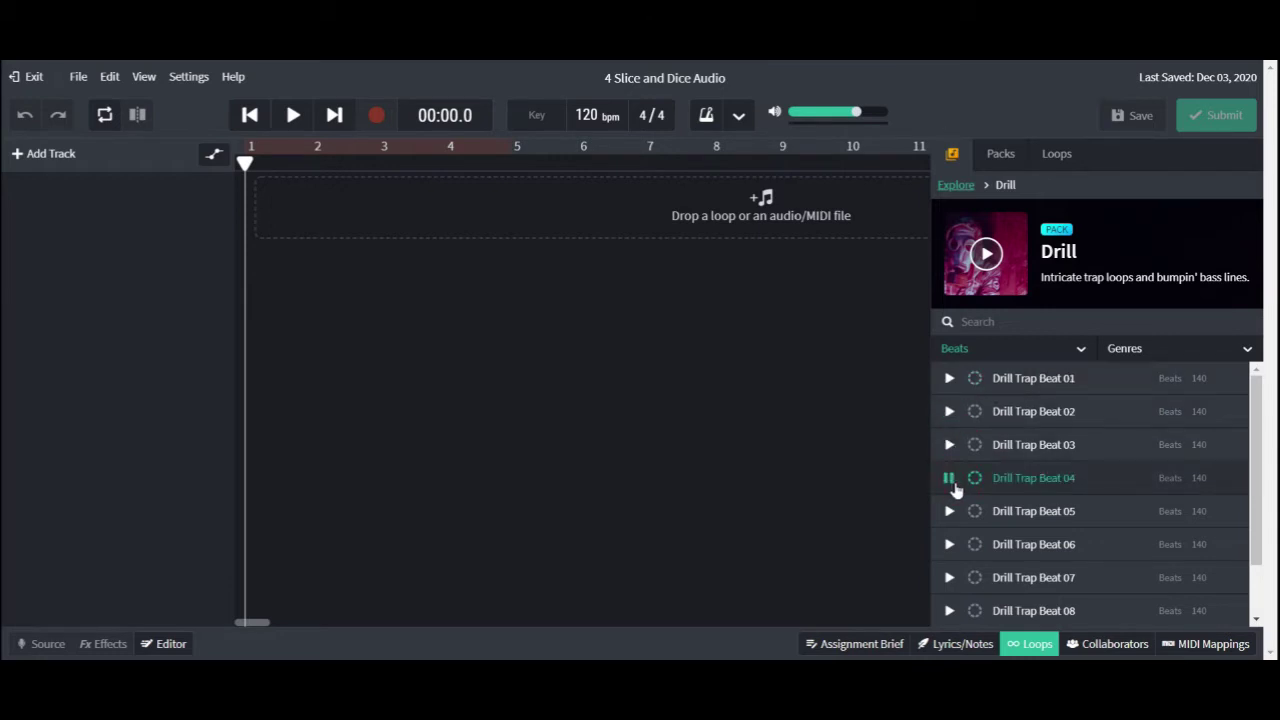
left_click(950, 511)
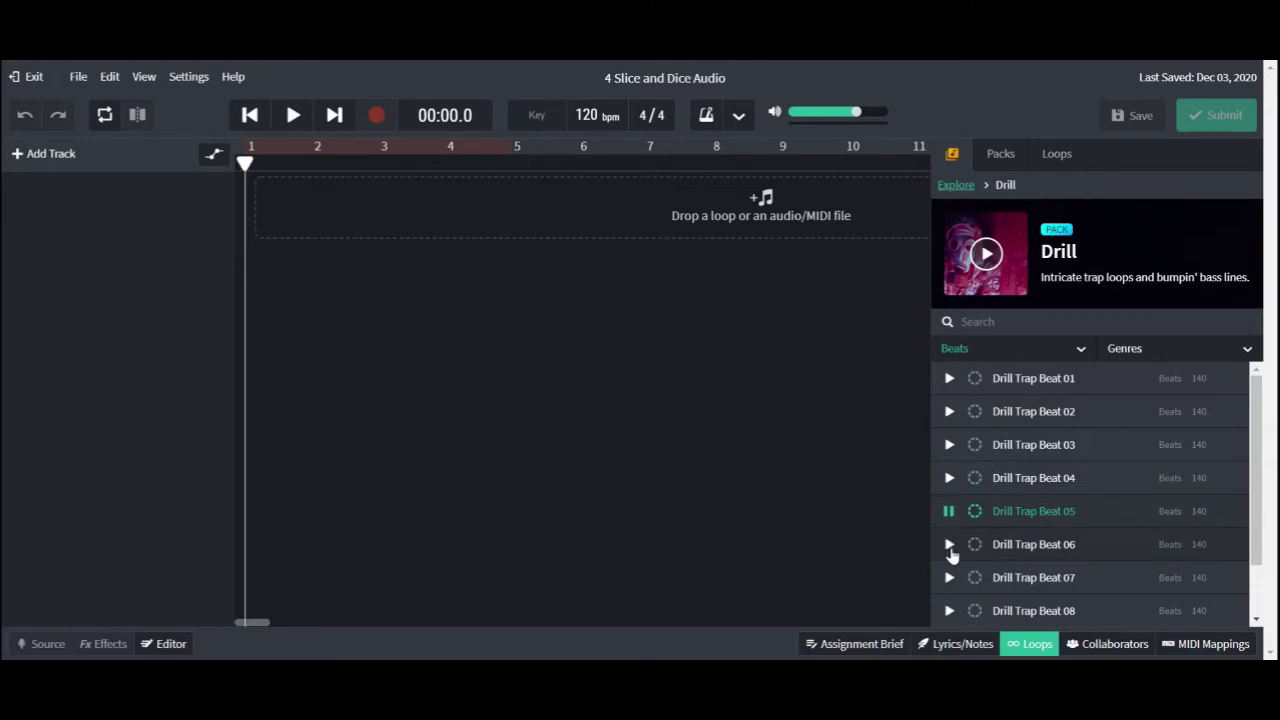
left_click(1114, 511)
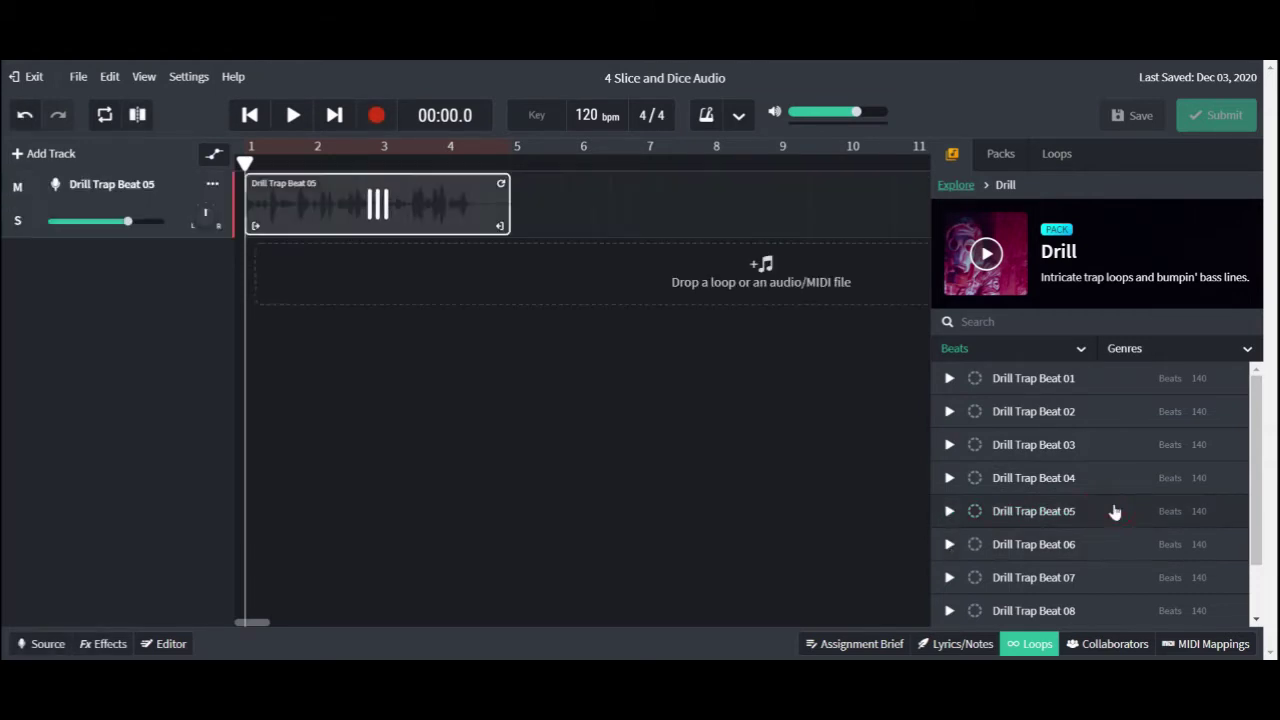
- Filter Drill loops to Bass, audition Bass 07, 05 and 03, and add Drill Trap Bass 03 (E min)
left_click(1084, 352)
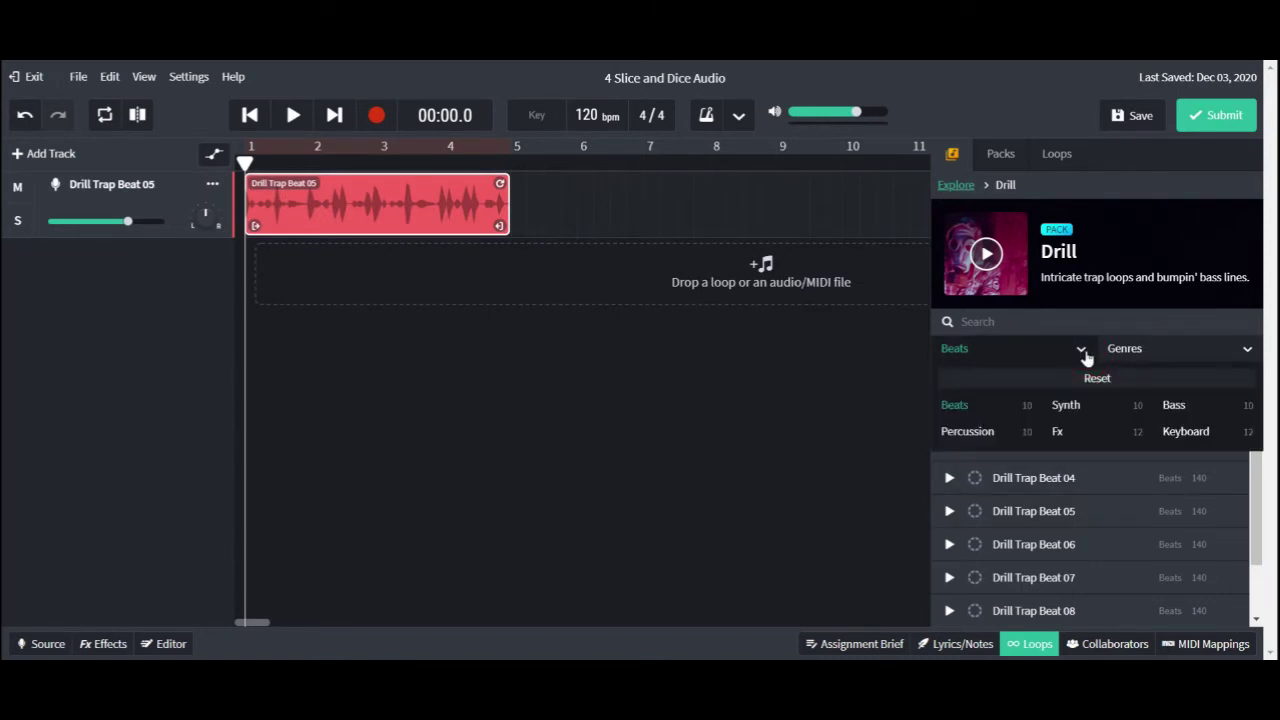
left_click(1209, 410)
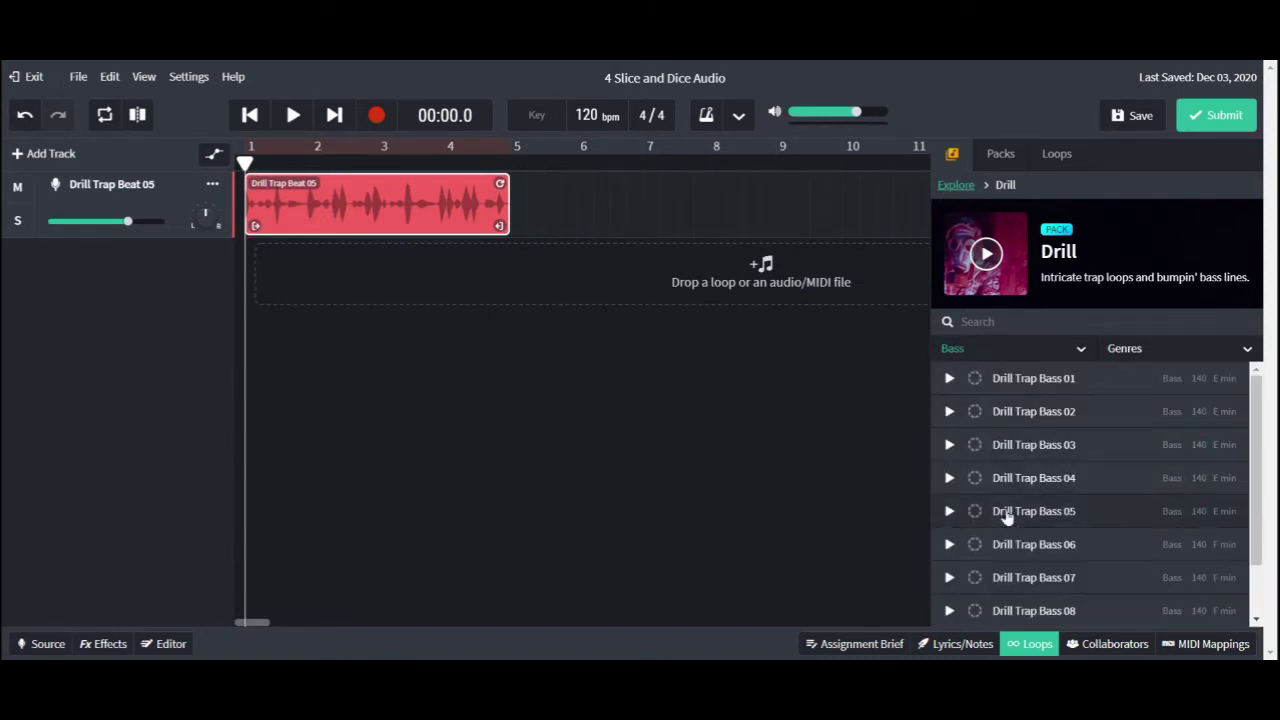
left_click(950, 577)
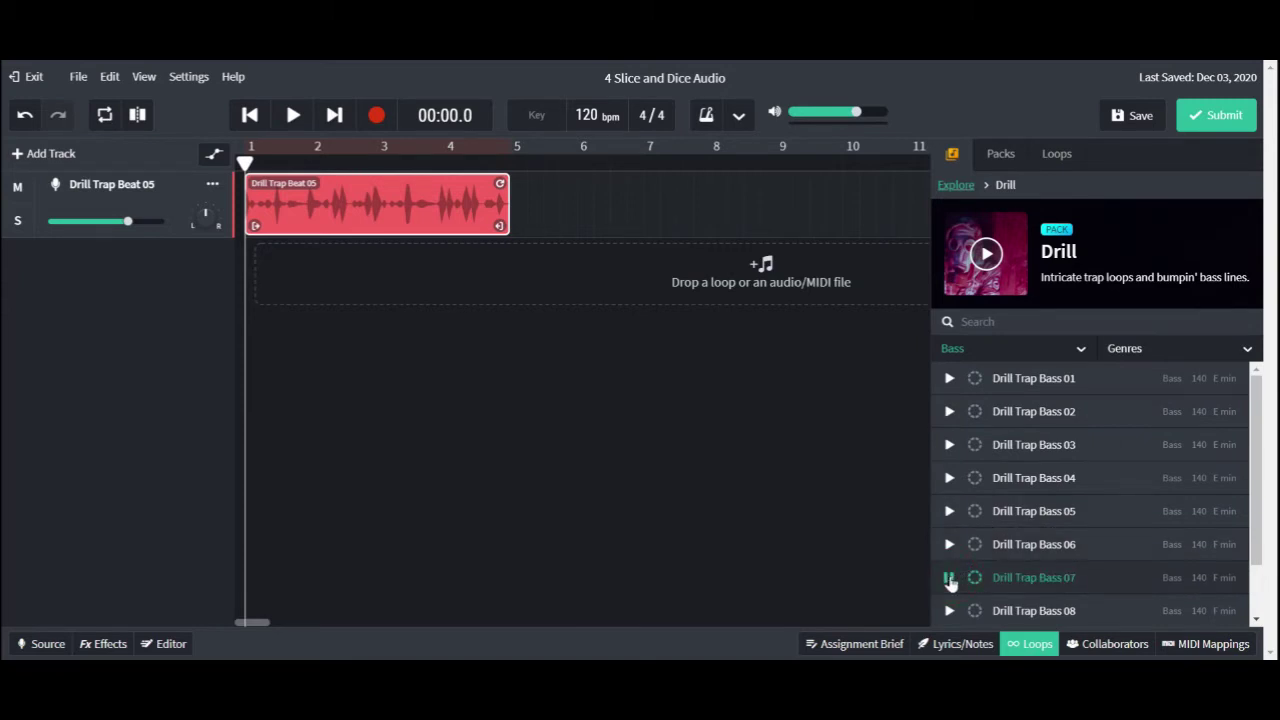
left_click(950, 511)
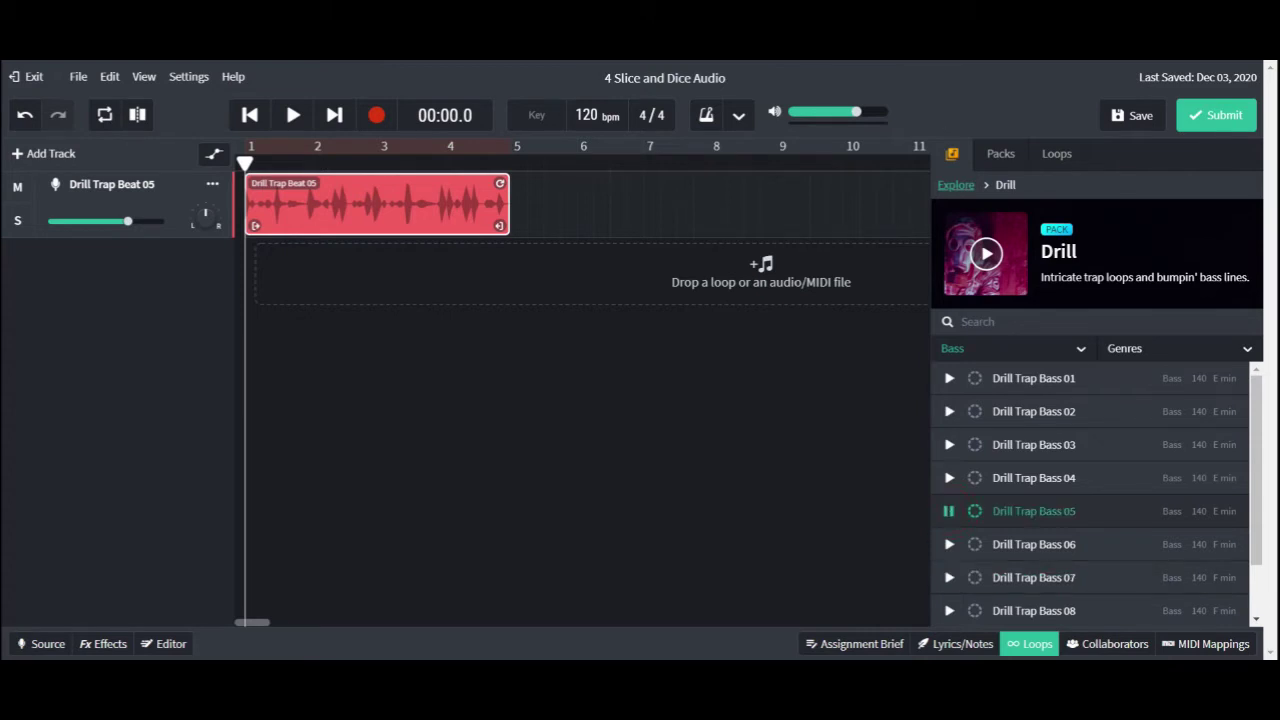
left_click(949, 445)
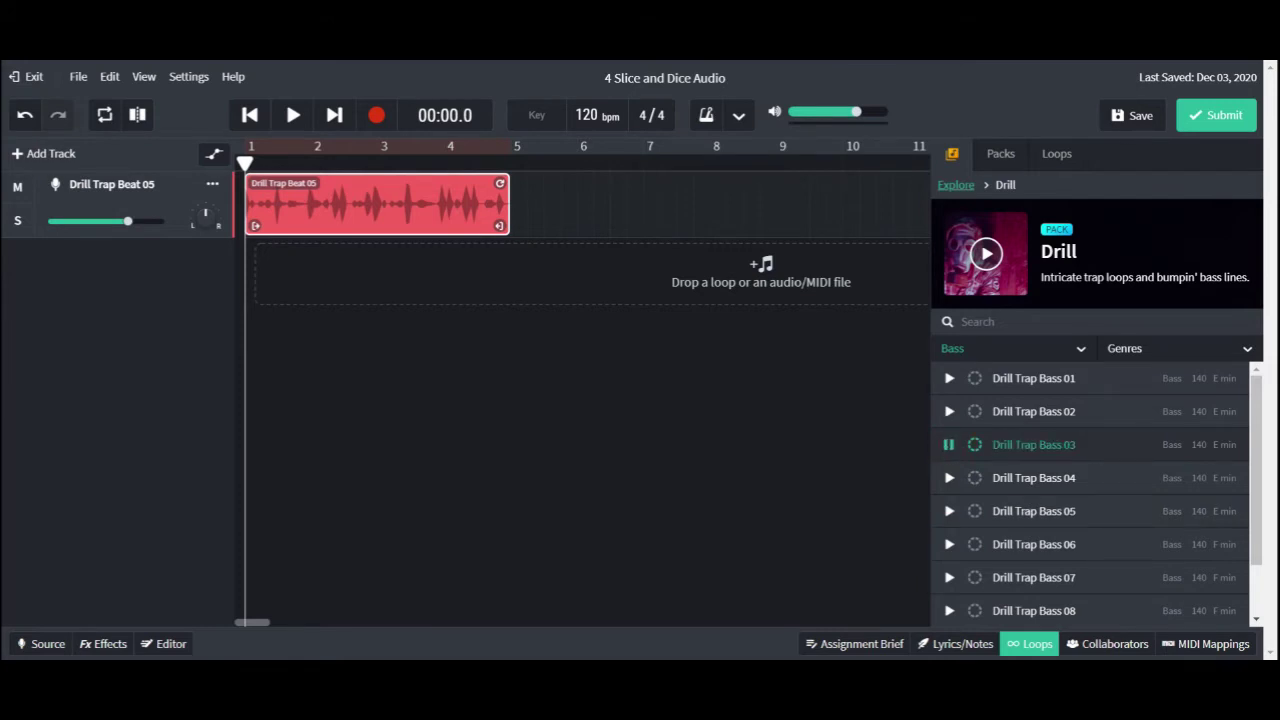
left_click(1071, 444)
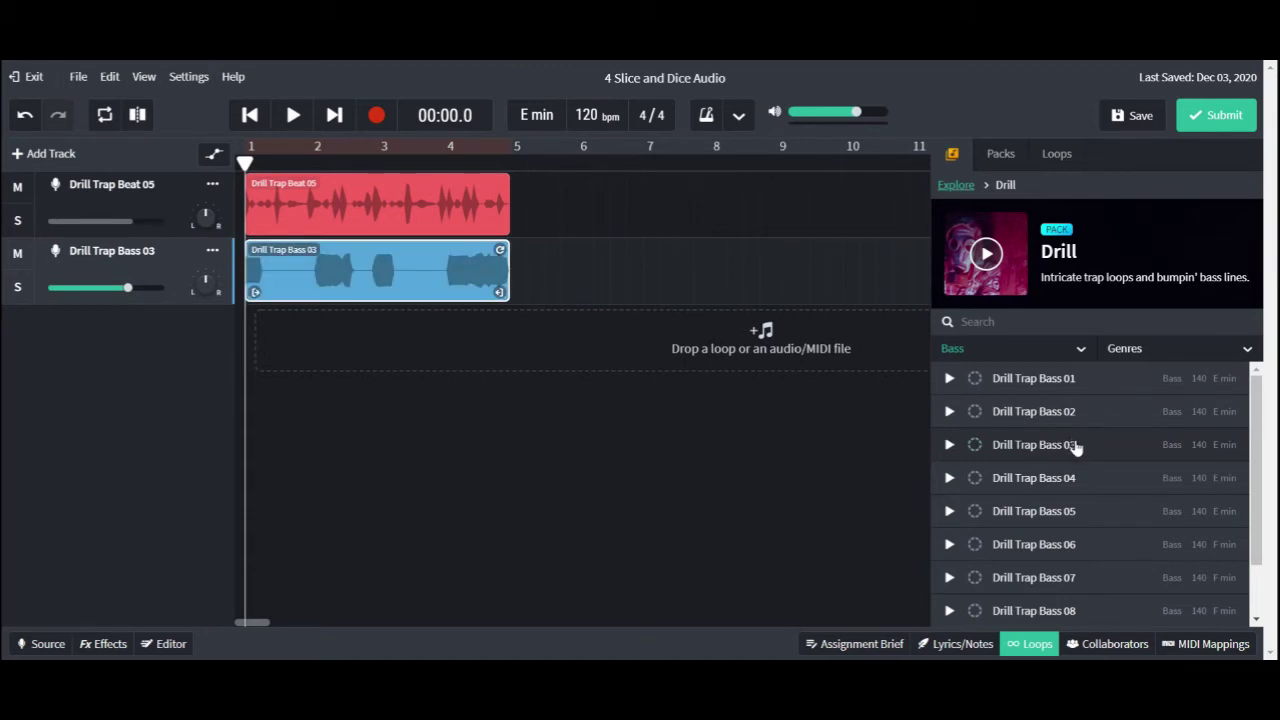
- Filter Drill loops to Synth, audition Synth 01, 03 and 05, and place Drill Trap Synth 05 as track three
left_click(1081, 350)
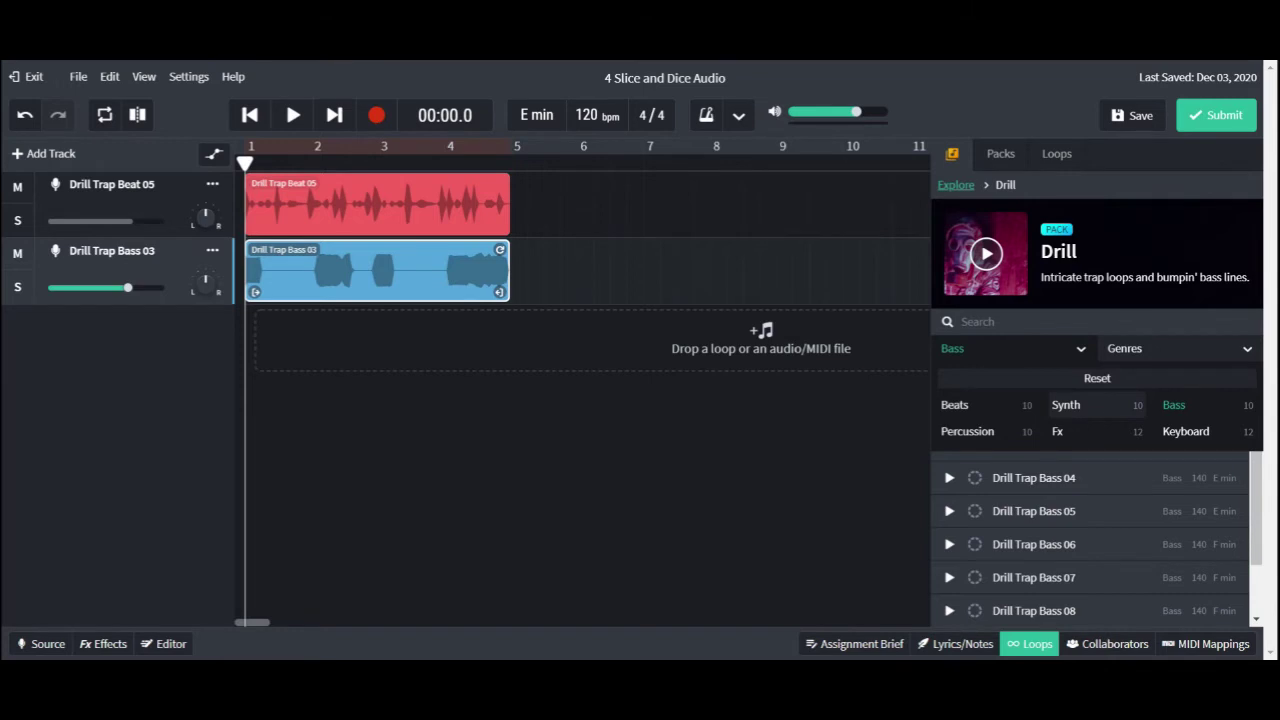
left_click(1095, 410)
left_click(949, 378)
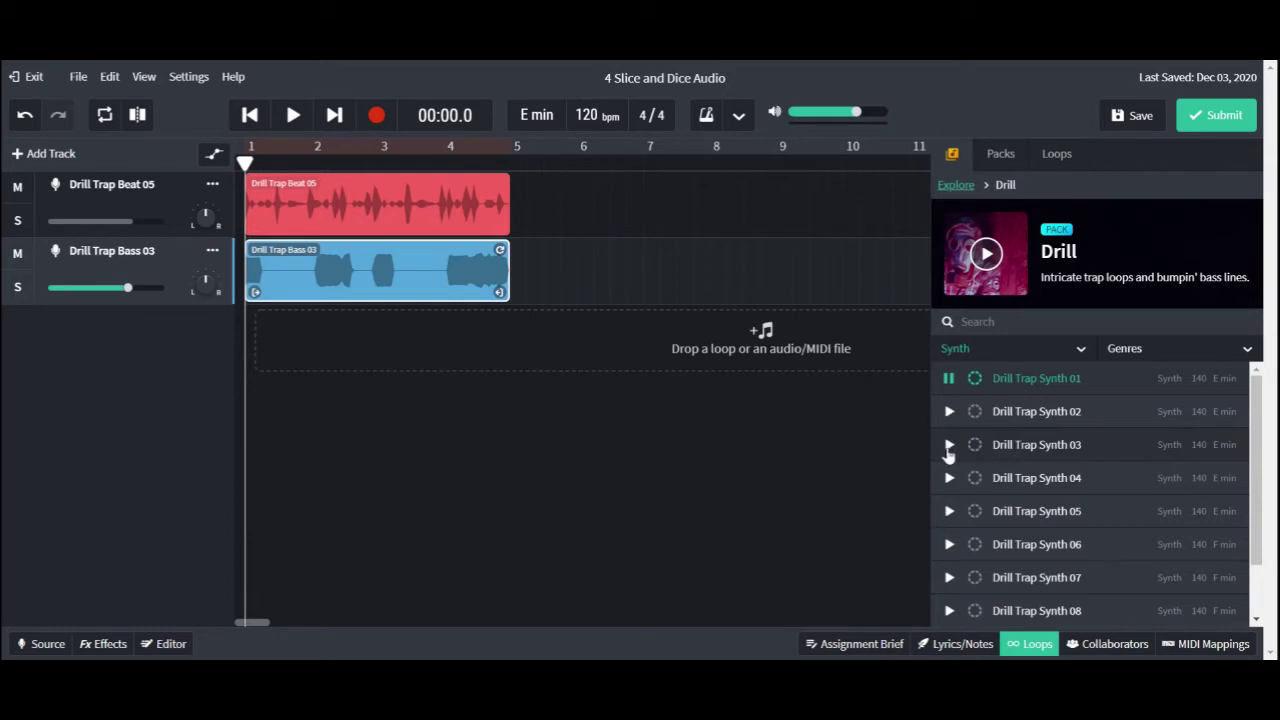
left_click(949, 446)
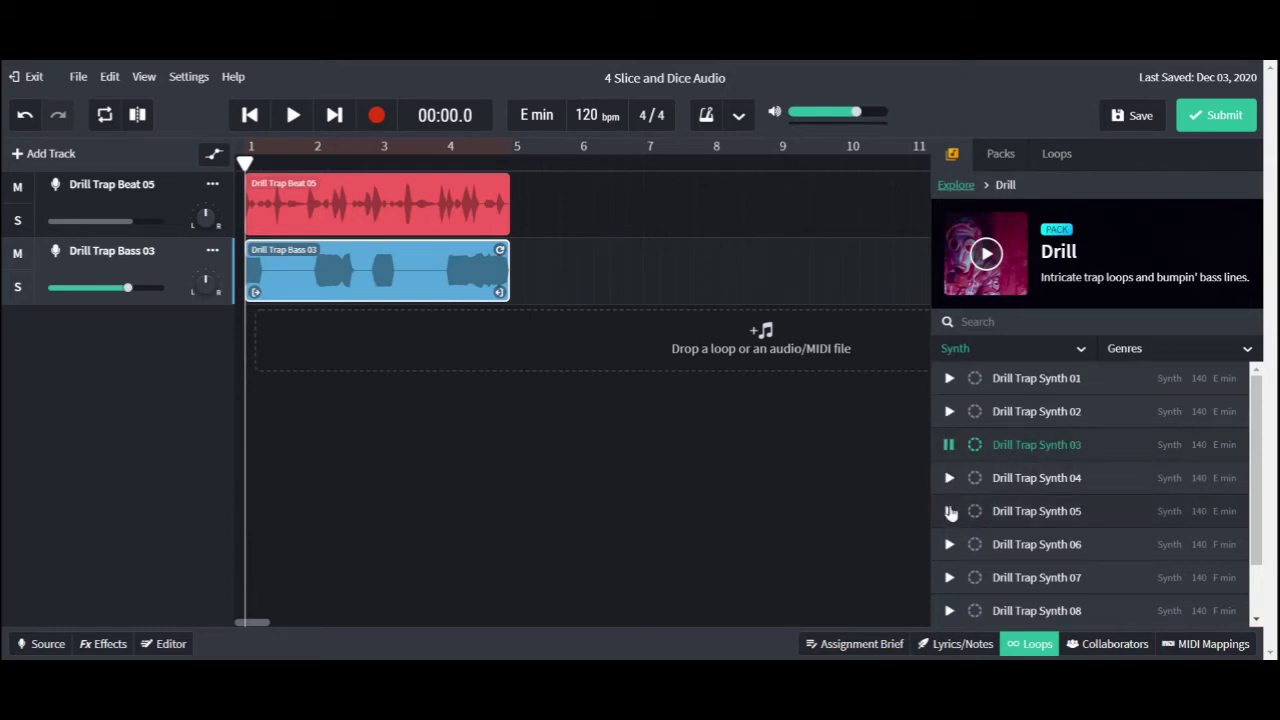
left_click(949, 512)
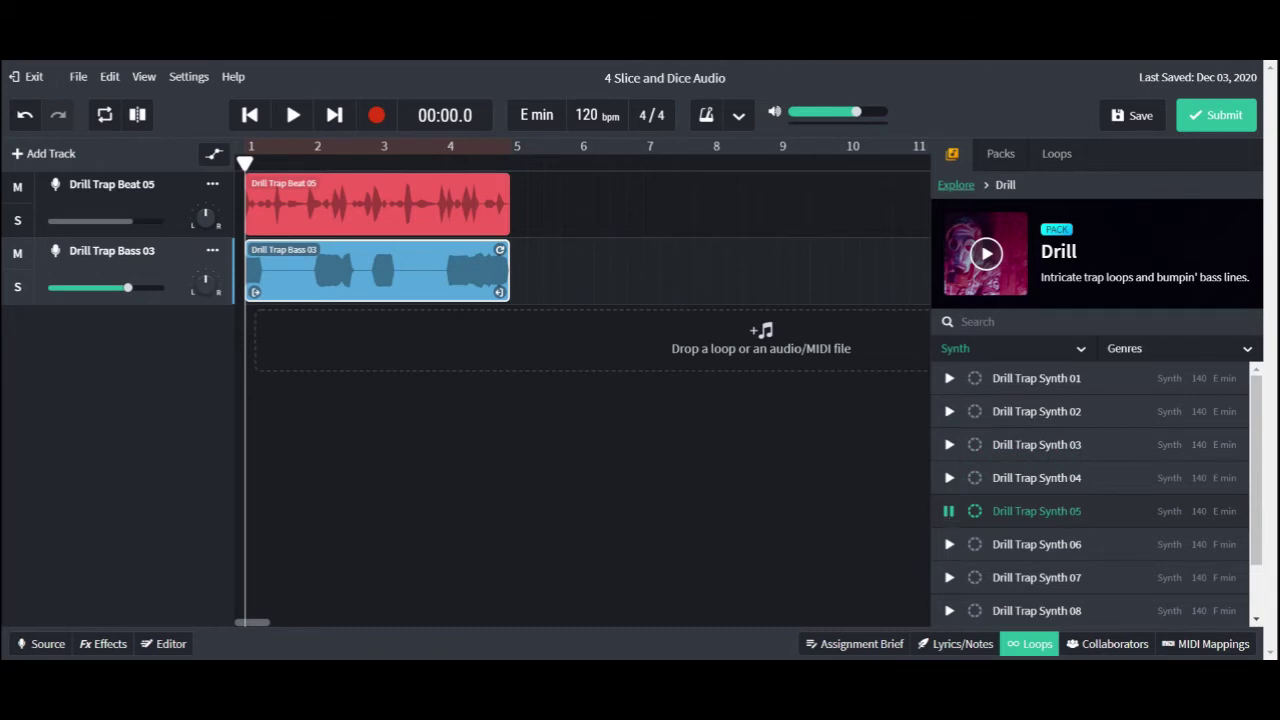
left_click(949, 511)
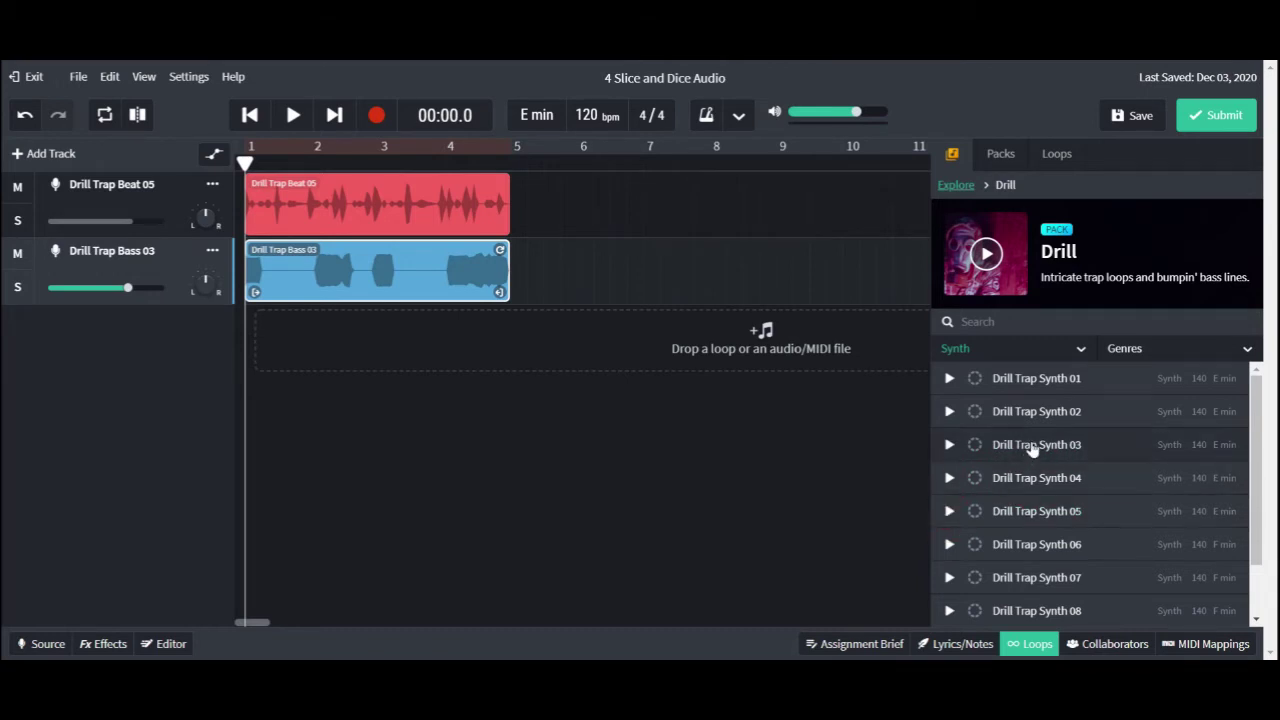
left_click_drag(1040, 512, 891, 494)
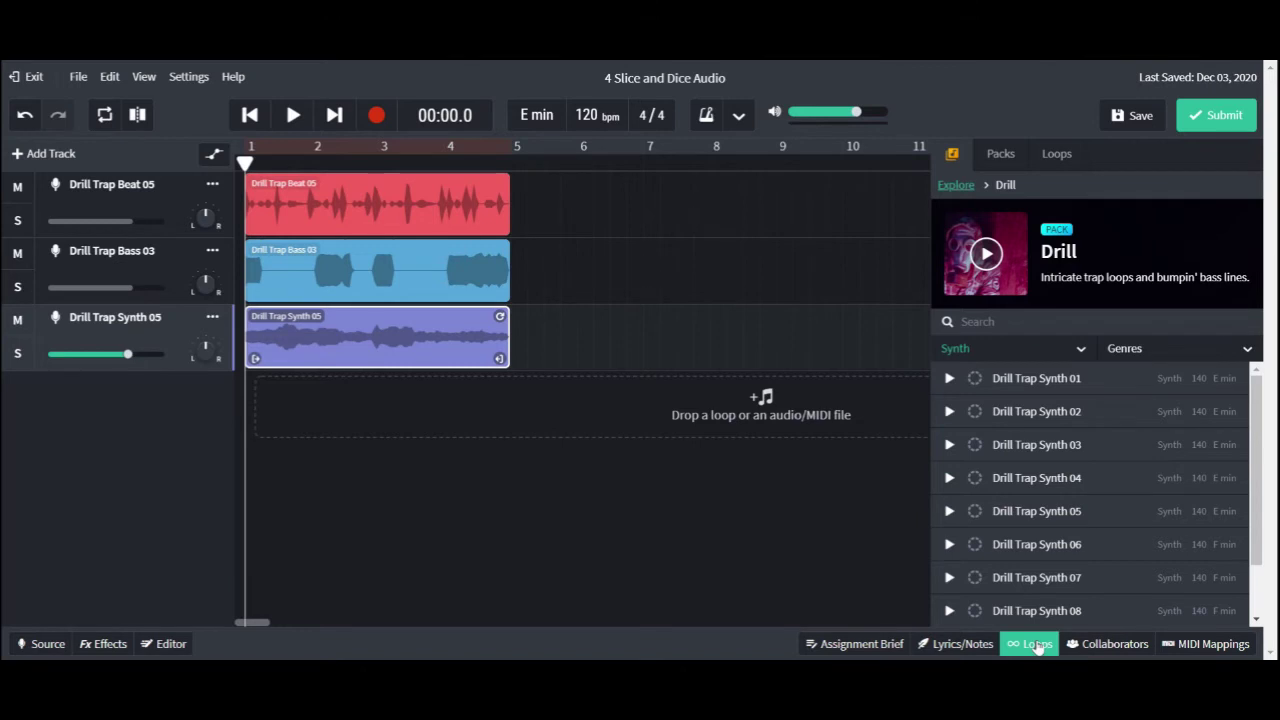
- Close the Loops browser and zoom the timeline out to show bars 1–23
left_click(1038, 645)
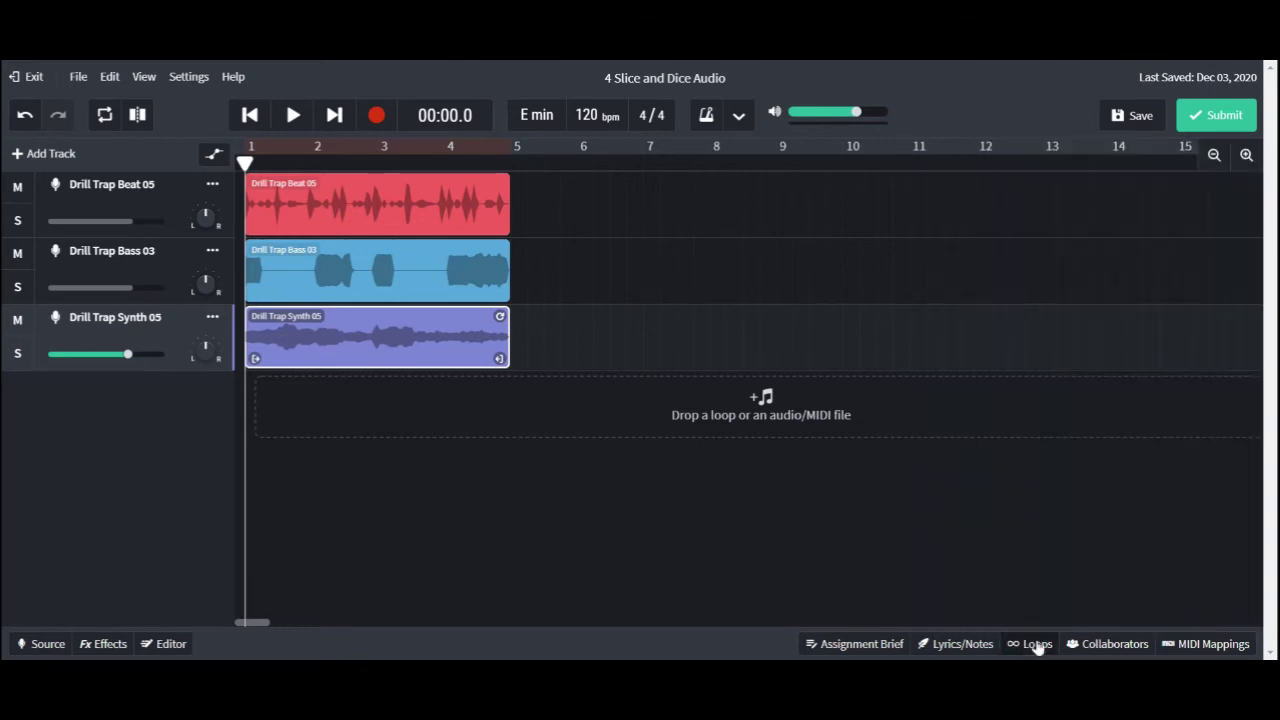
left_click(1214, 156)
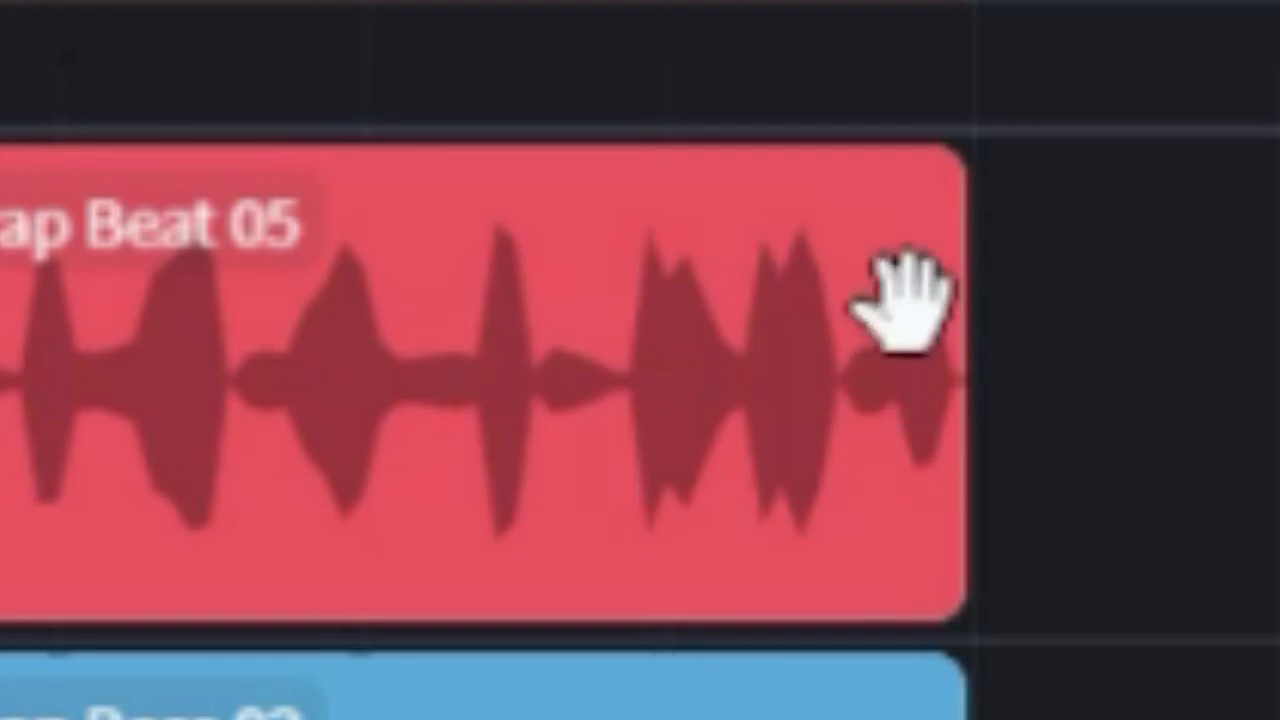
- Loop the Beat 05, Bass 03 and Synth 05 clips out to end at bar 17
left_click(905, 212)
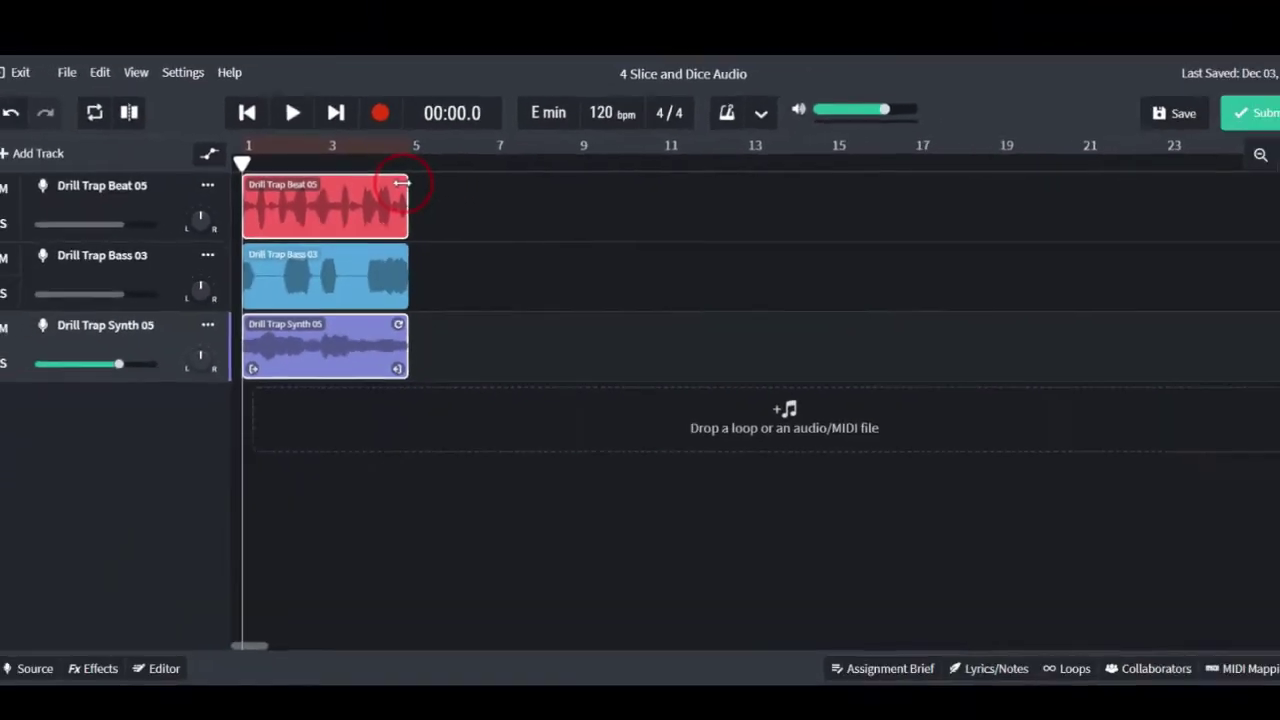
left_click_drag(400, 190, 876, 199)
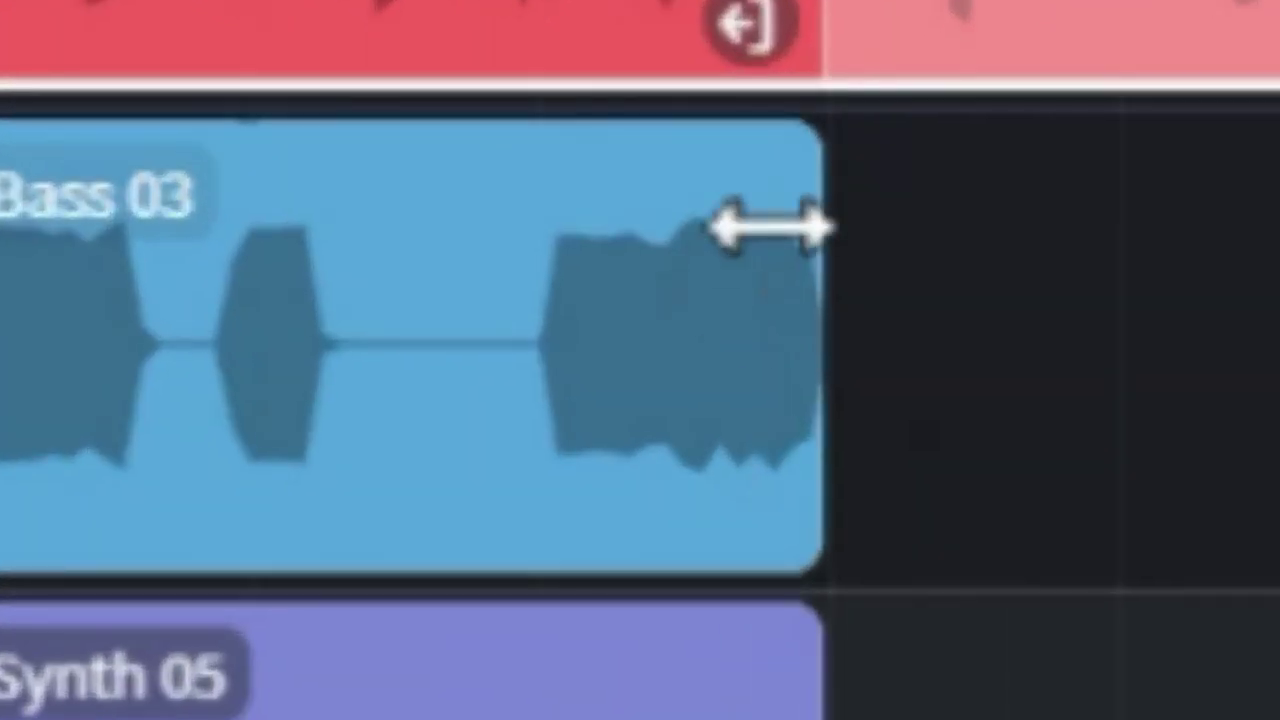
left_click(790, 190)
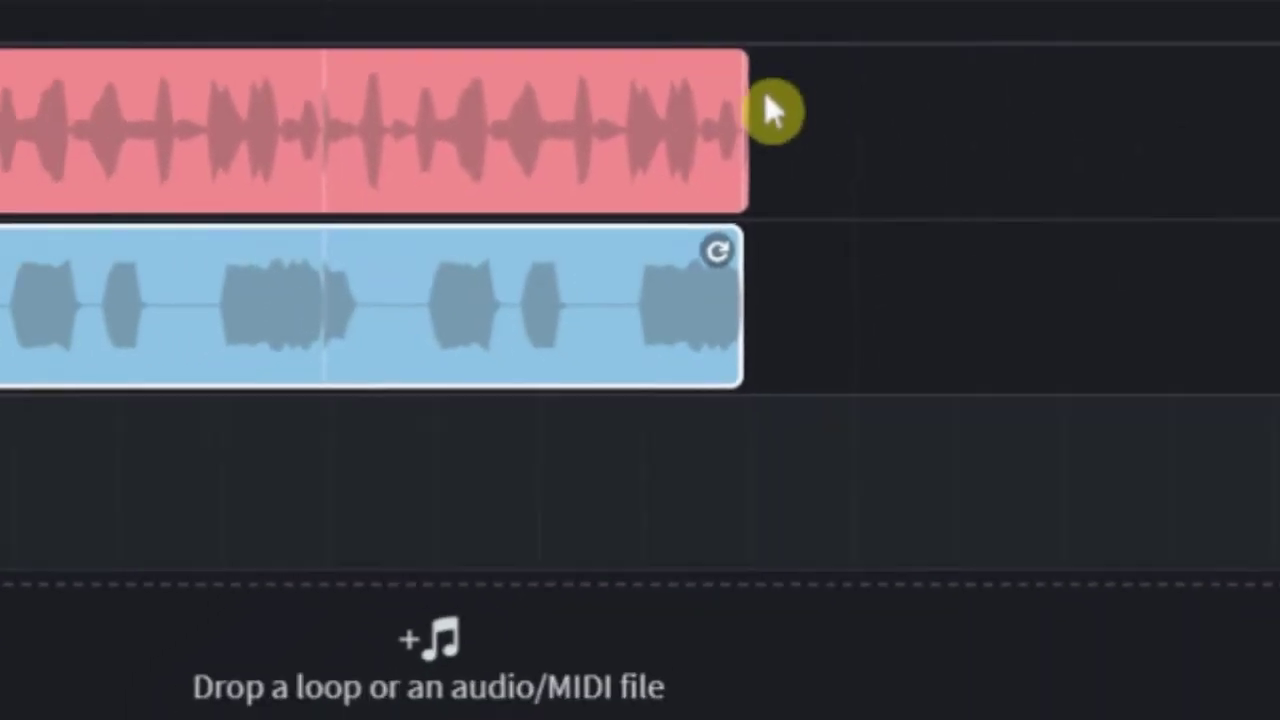
left_click_drag(740, 97, 740, 97)
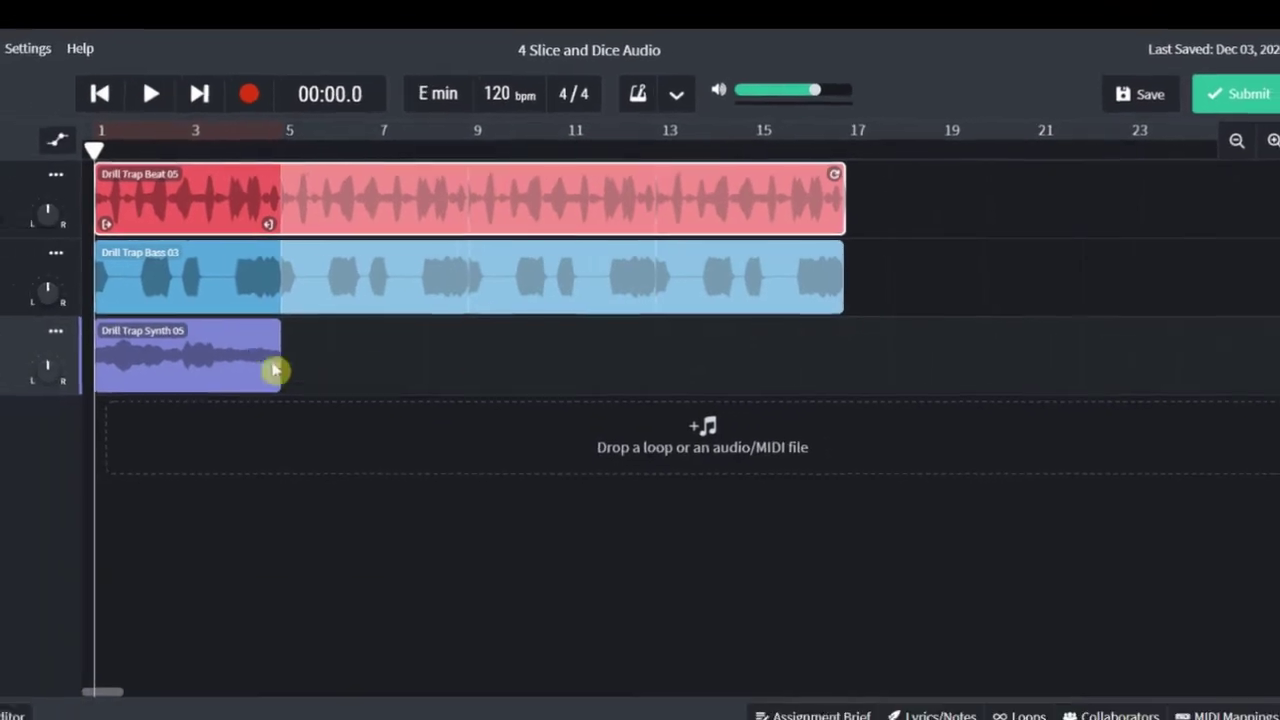
left_click_drag(280, 331, 305, 333)
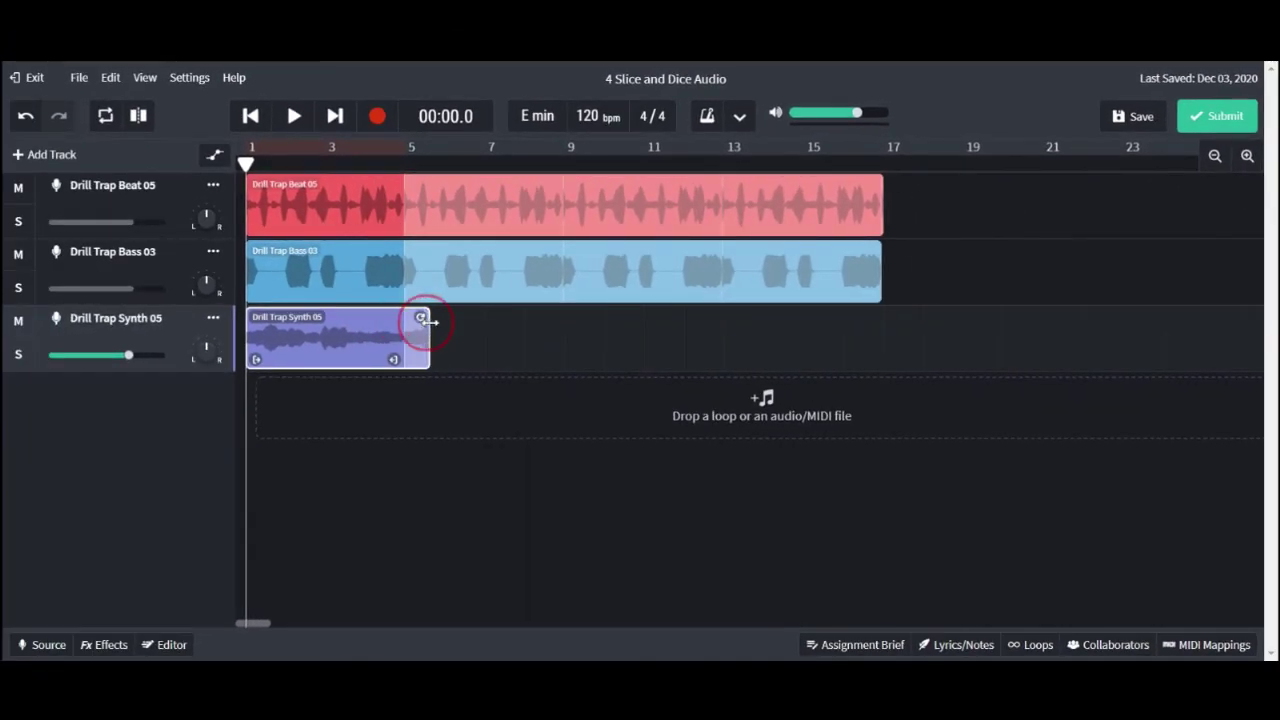
left_click_drag(428, 321, 867, 322)
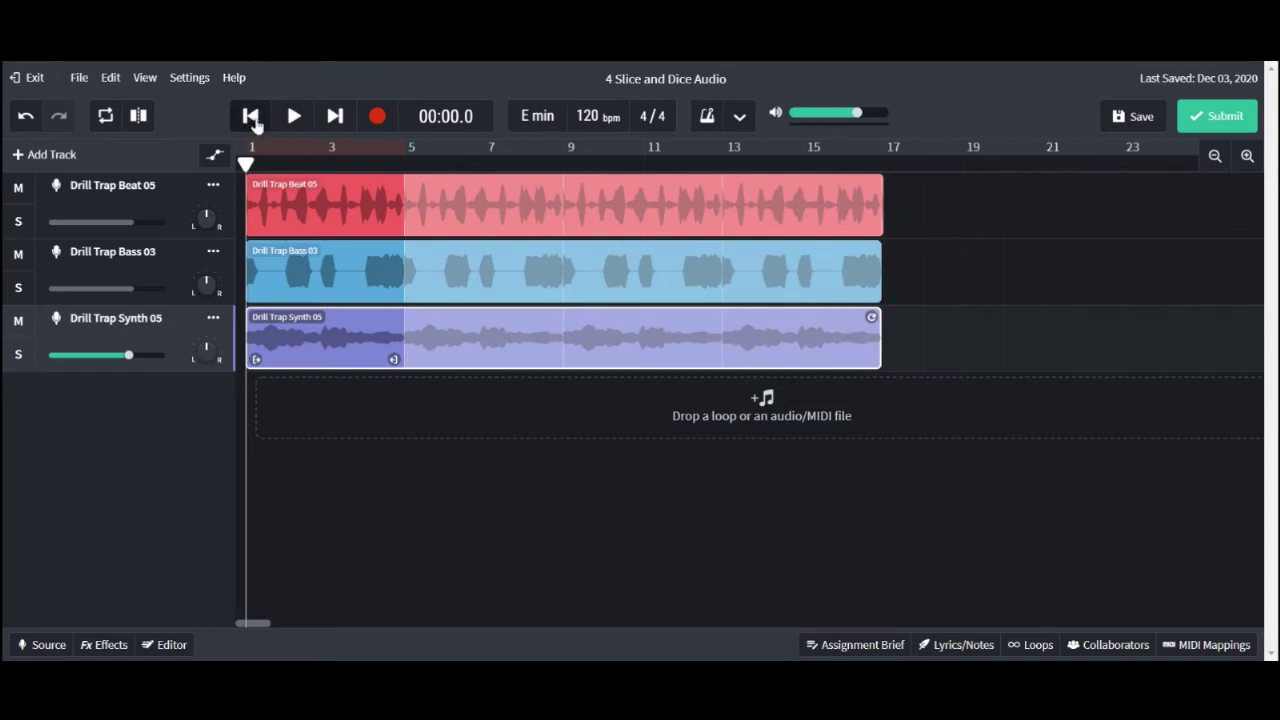
left_click(293, 116)
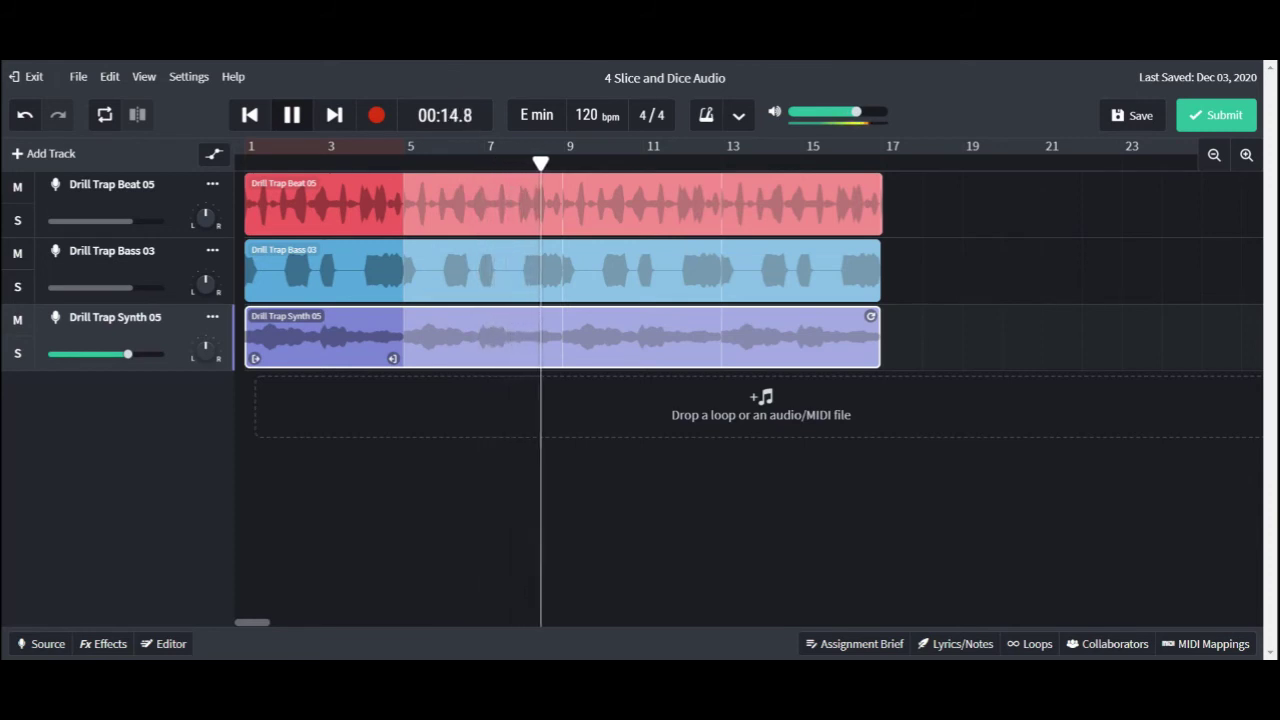
left_click(292, 115)
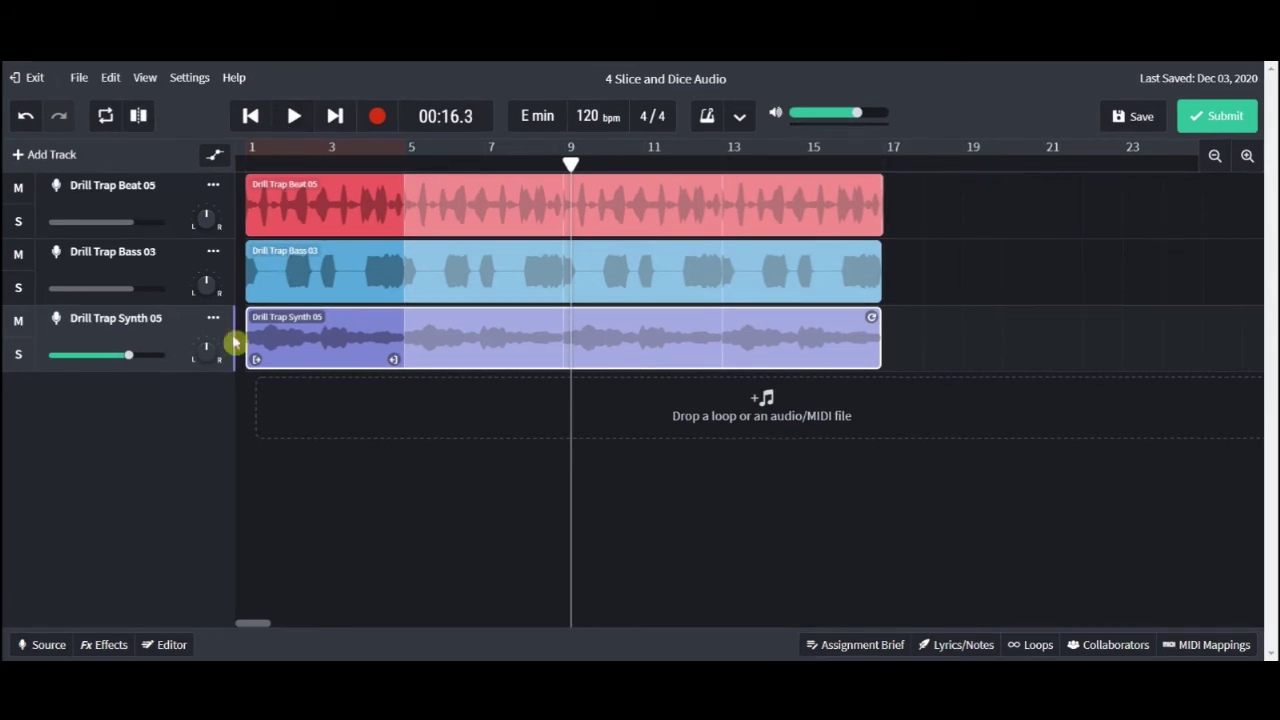
- Lower the Drill Trap Synth 05 track volume to about -5.5 dB
left_click(173, 288)
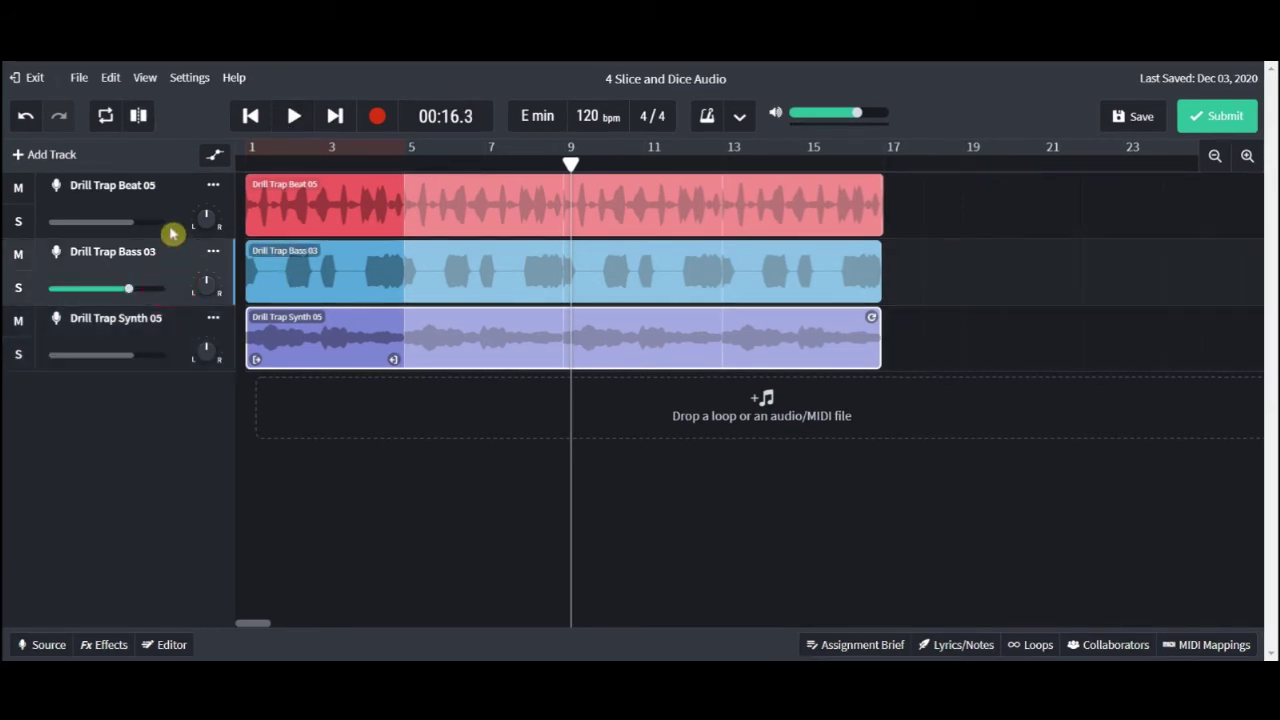
left_click(174, 213)
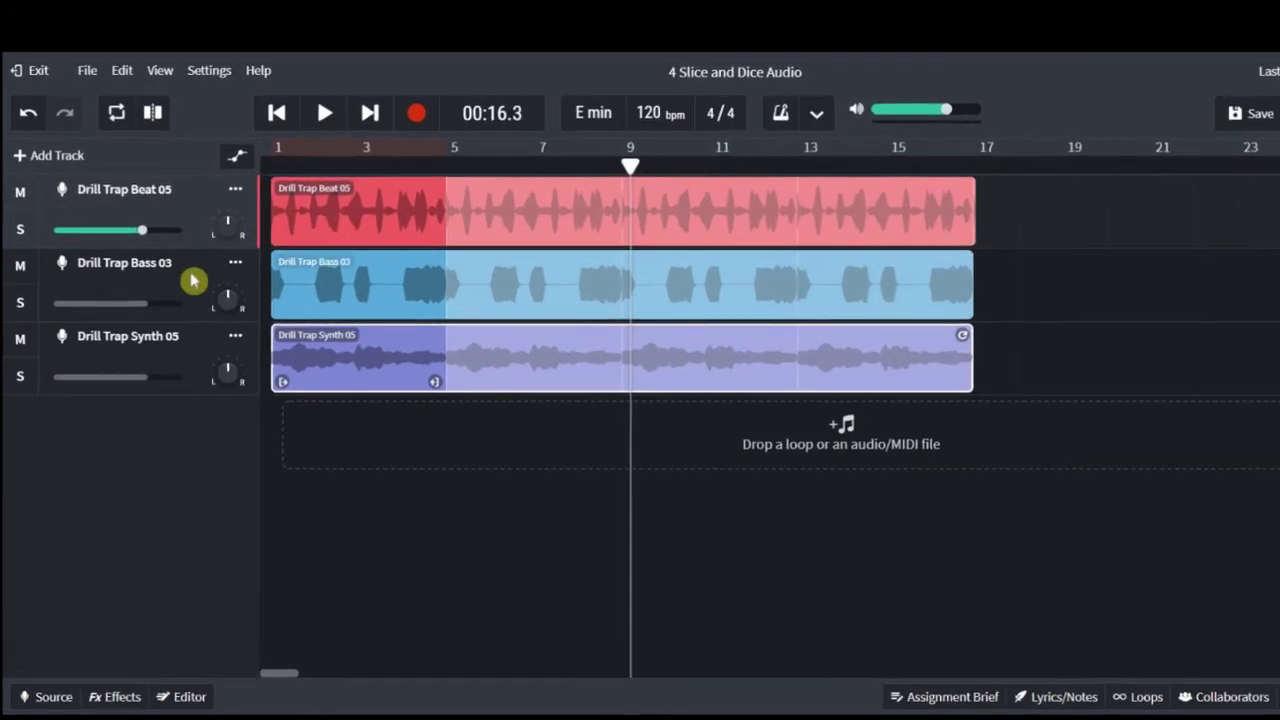
left_click(143, 304)
left_click(198, 362)
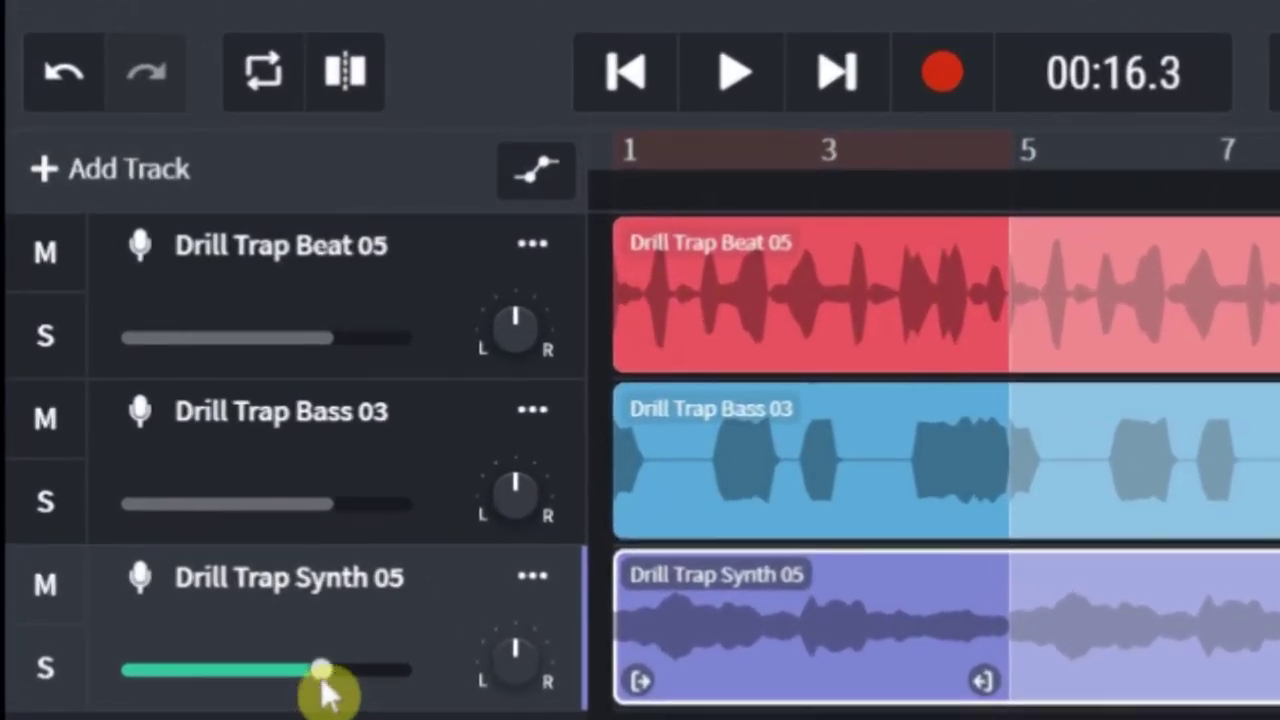
left_click(213, 492)
left_click_drag(318, 688, 291, 688)
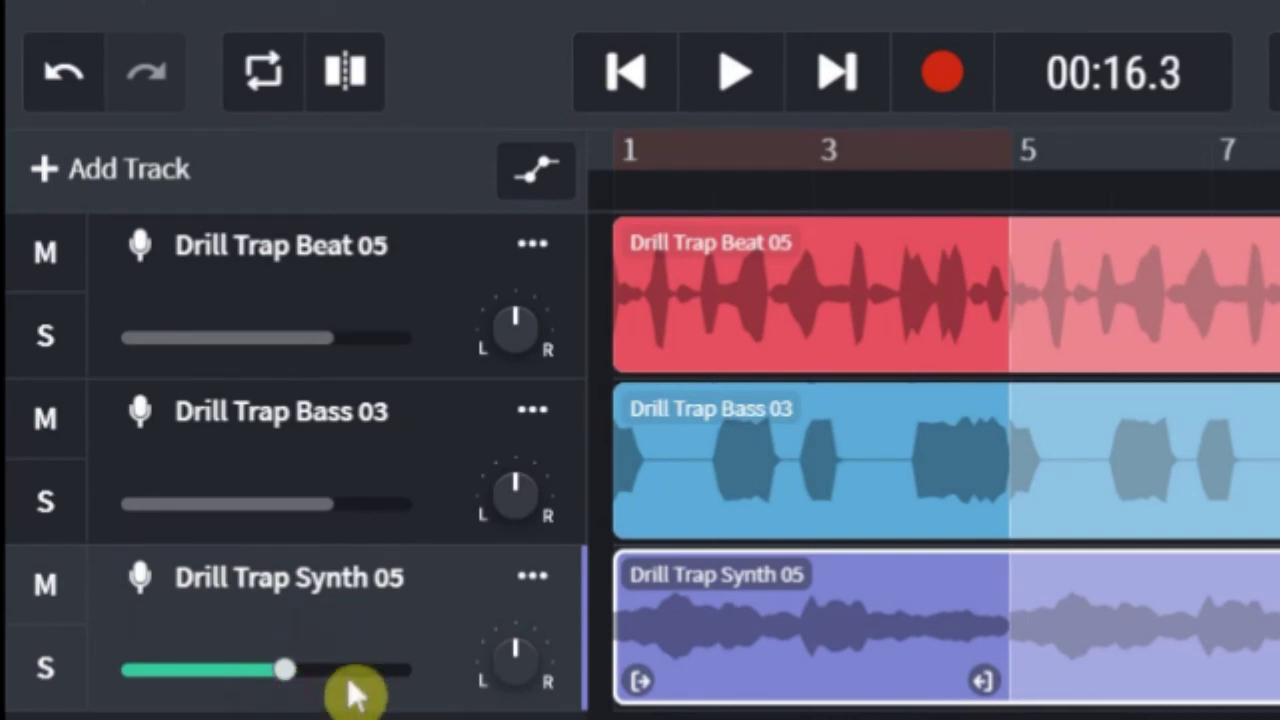
left_click_drag(285, 670, 270, 670)
- Play back the mix, lower Drill Trap Beat 05 to -2.9 dB, and play through to bar 17
left_click(720, 100)
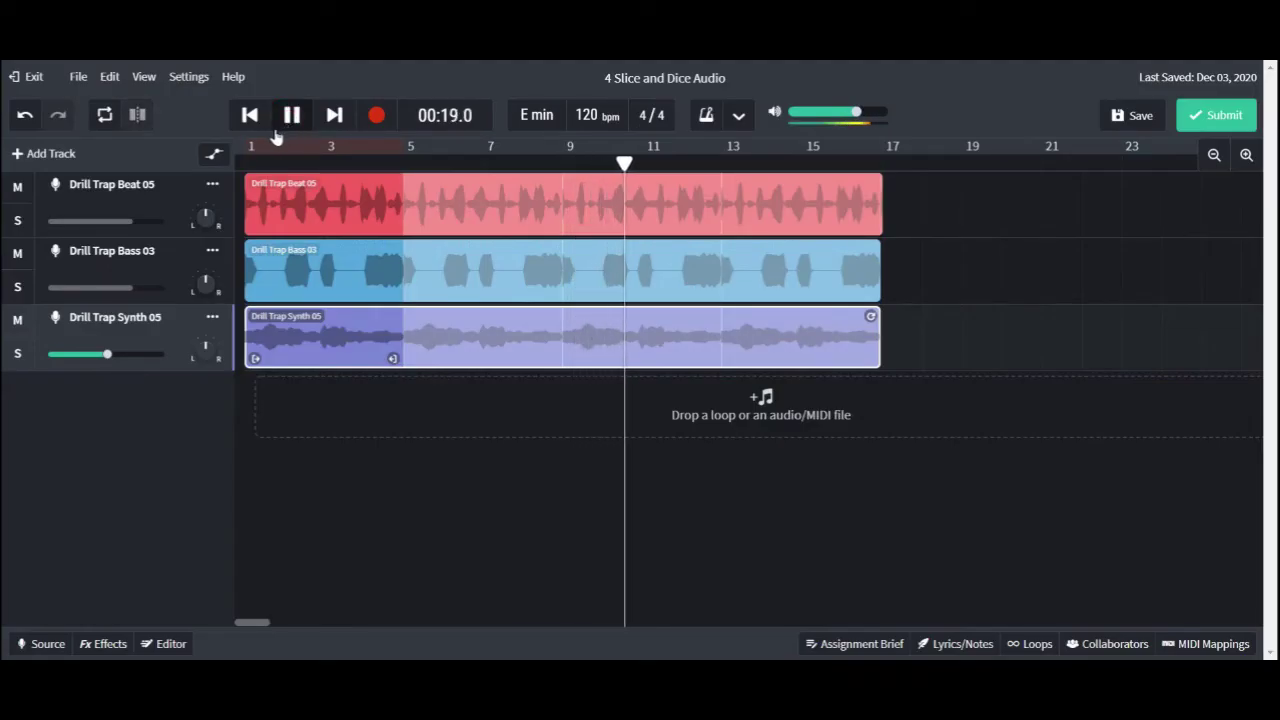
left_click(279, 144)
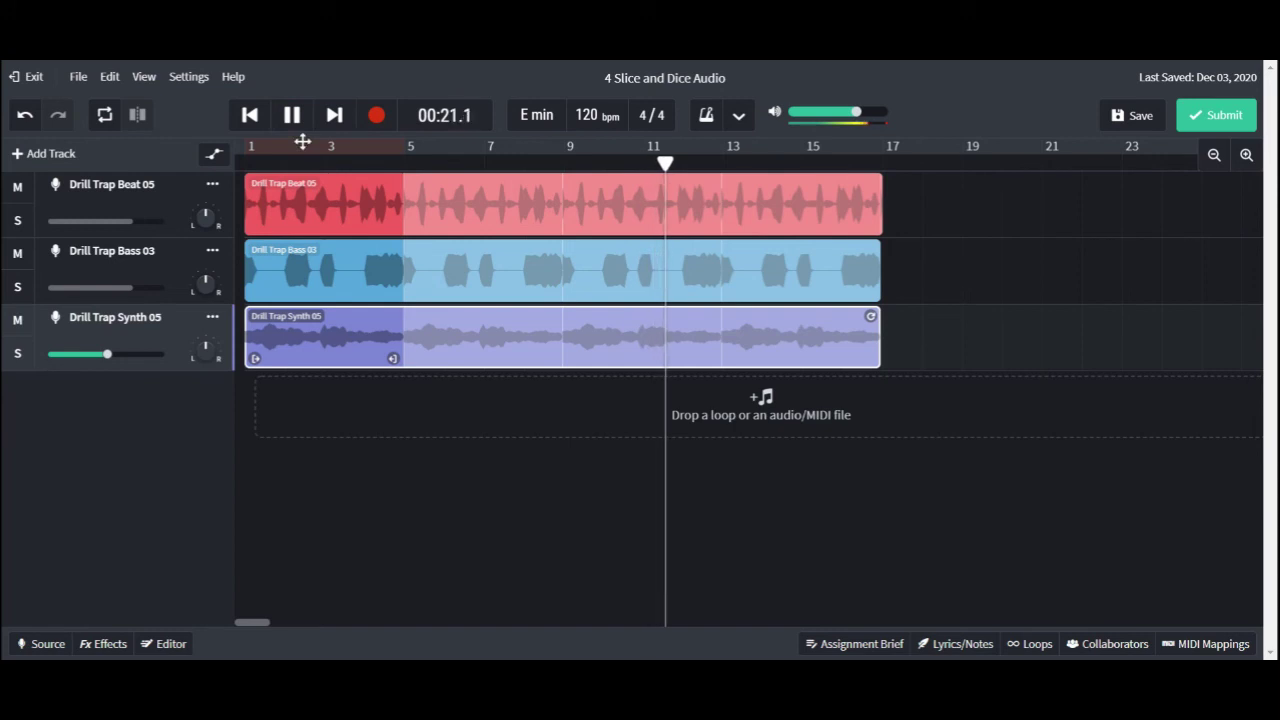
left_click(301, 163)
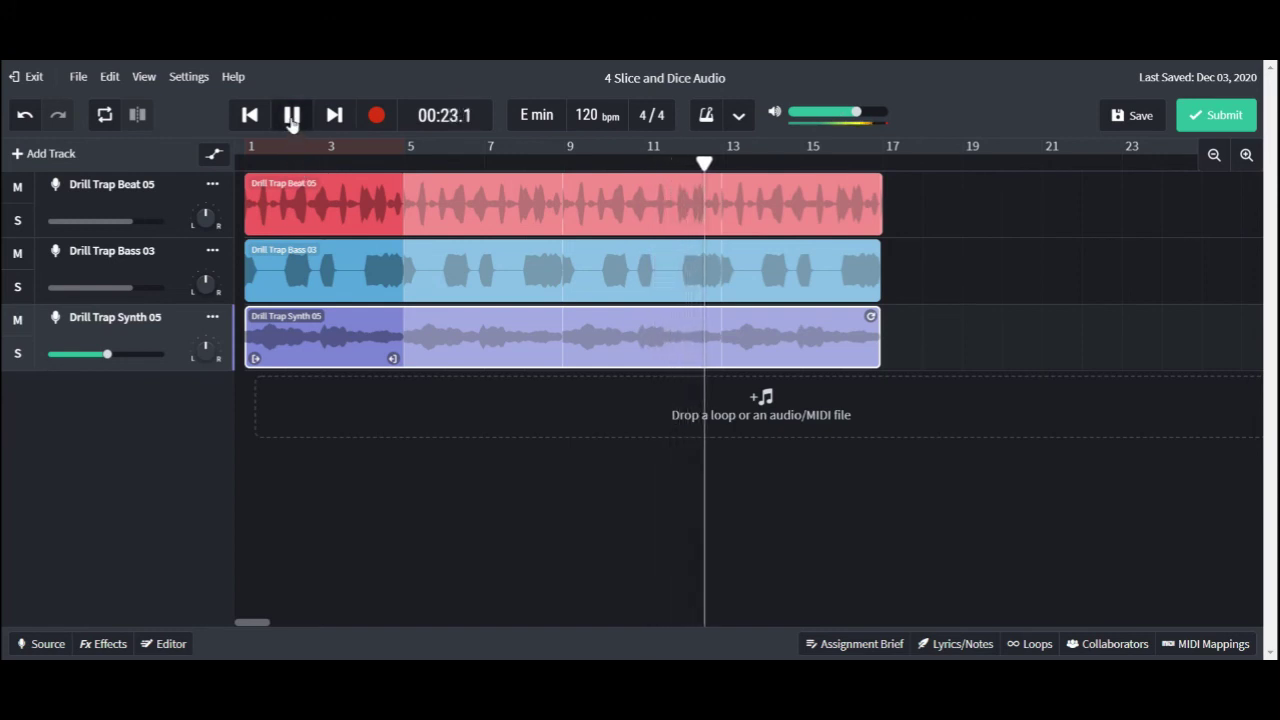
left_click(291, 117)
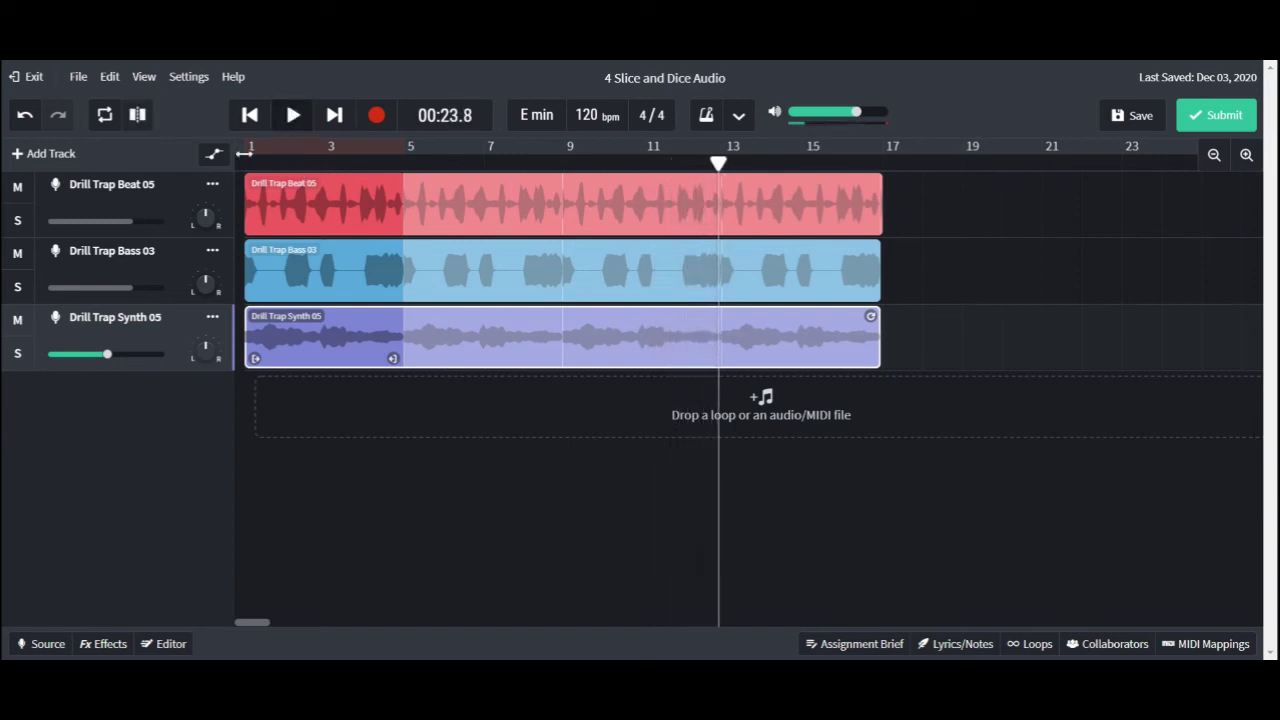
left_click(130, 228)
left_click_drag(124, 229, 114, 229)
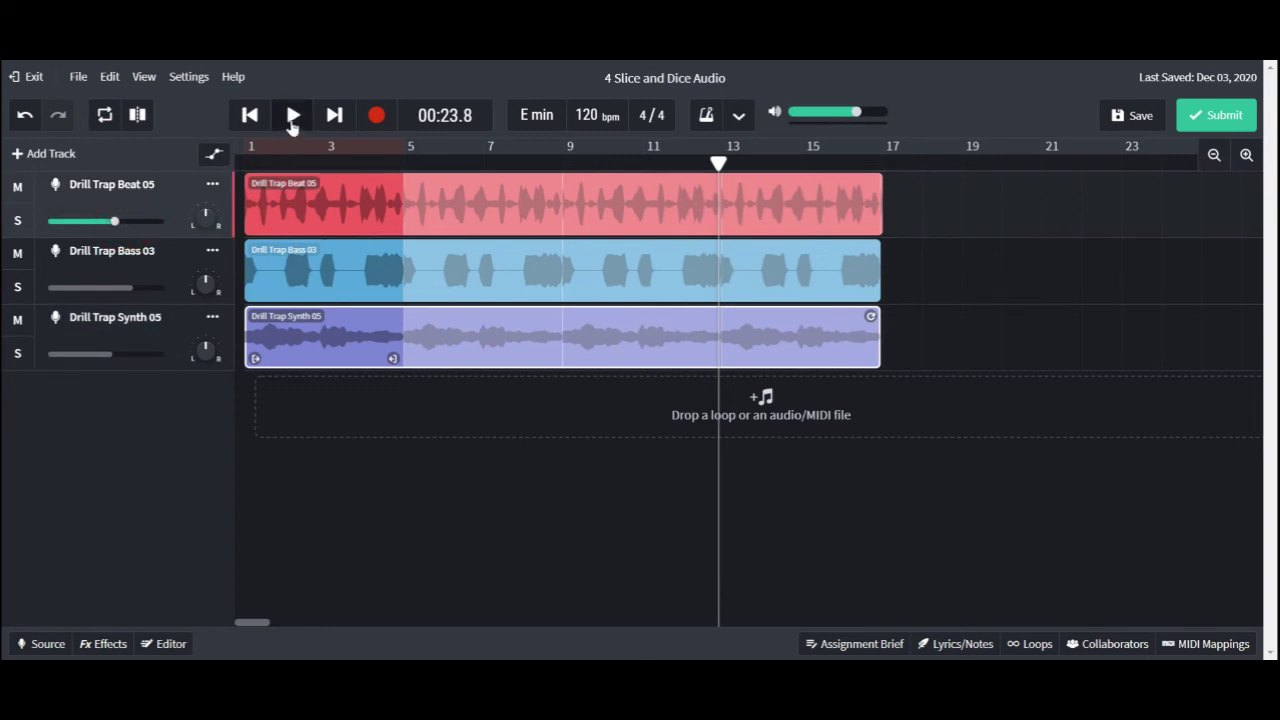
left_click(291, 117)
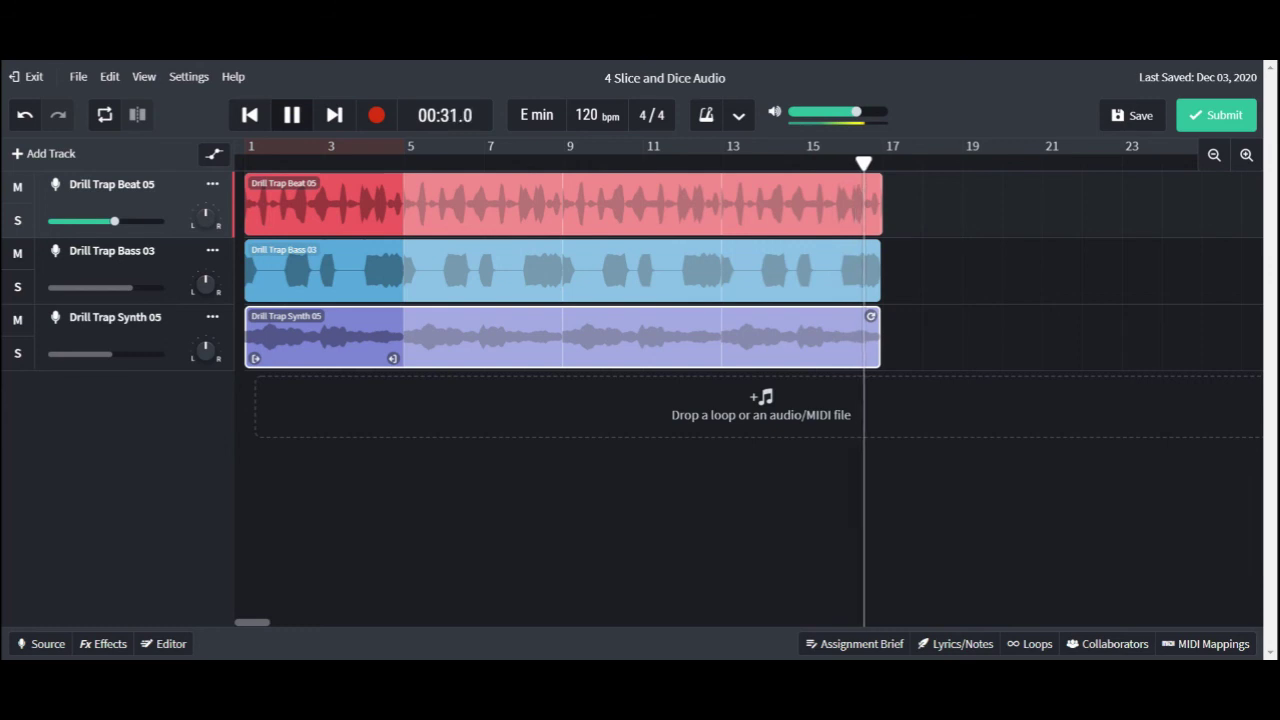
left_click(293, 116)
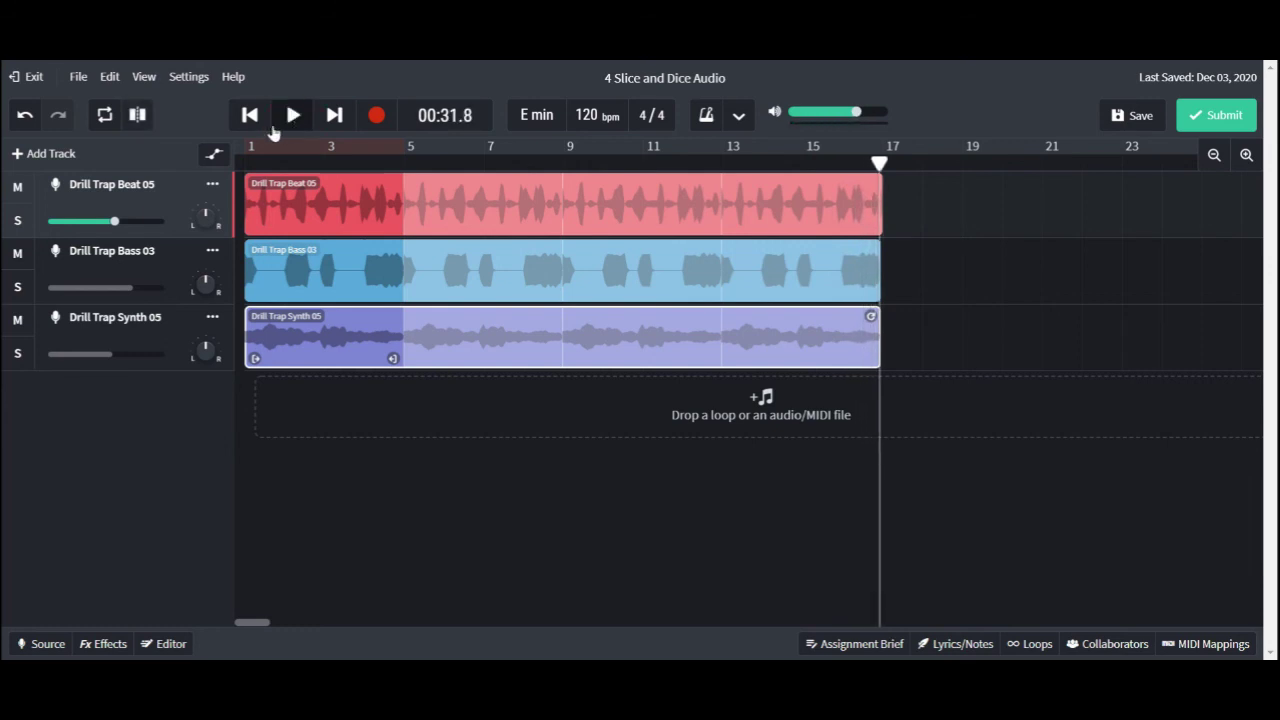
- Return the playhead to the start and save the project
left_click(249, 115)
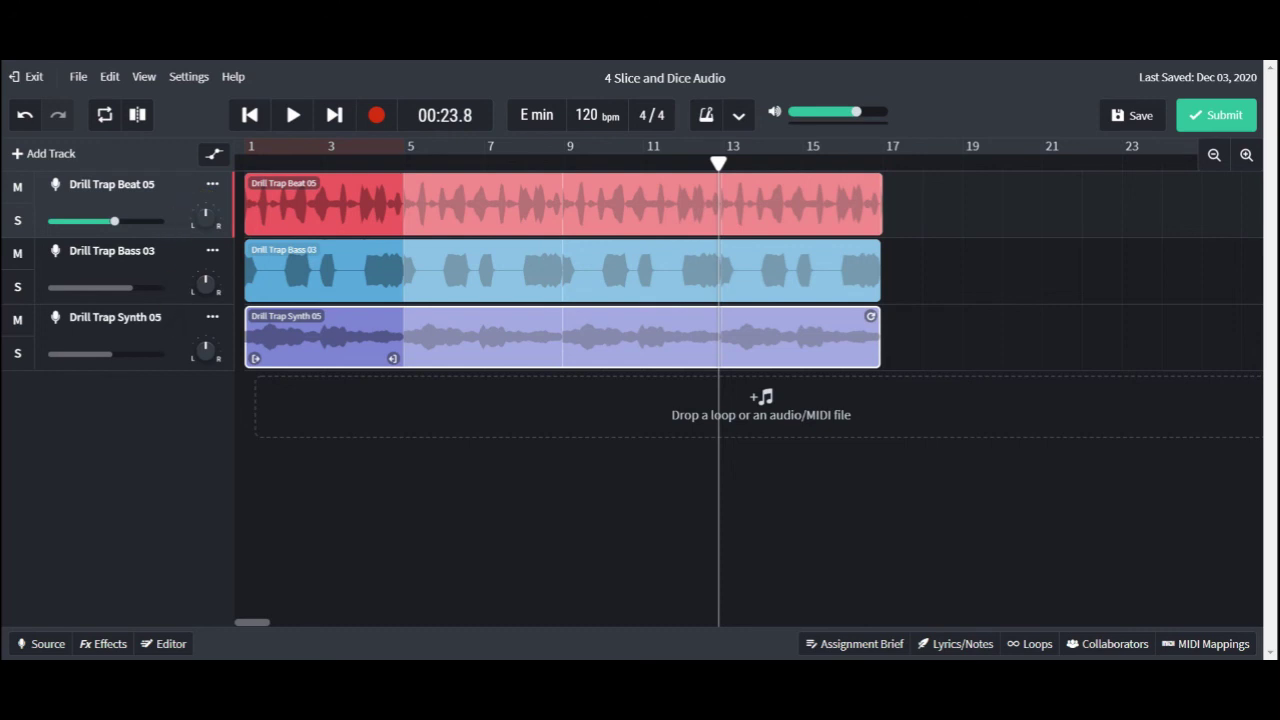
left_click(1135, 117)
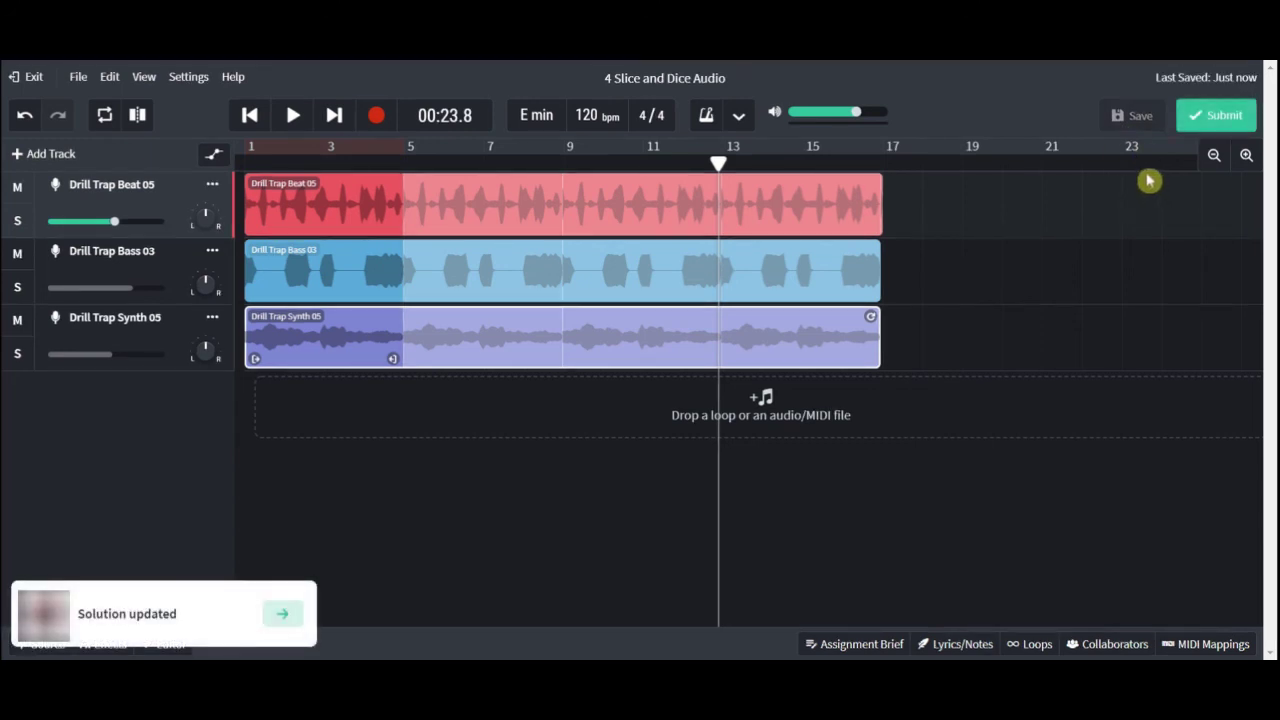